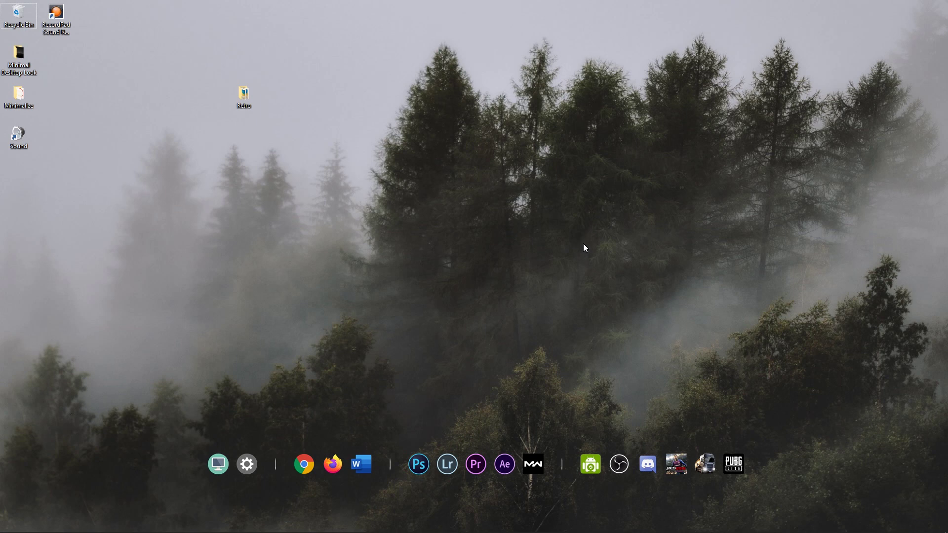
left_click(447, 464)
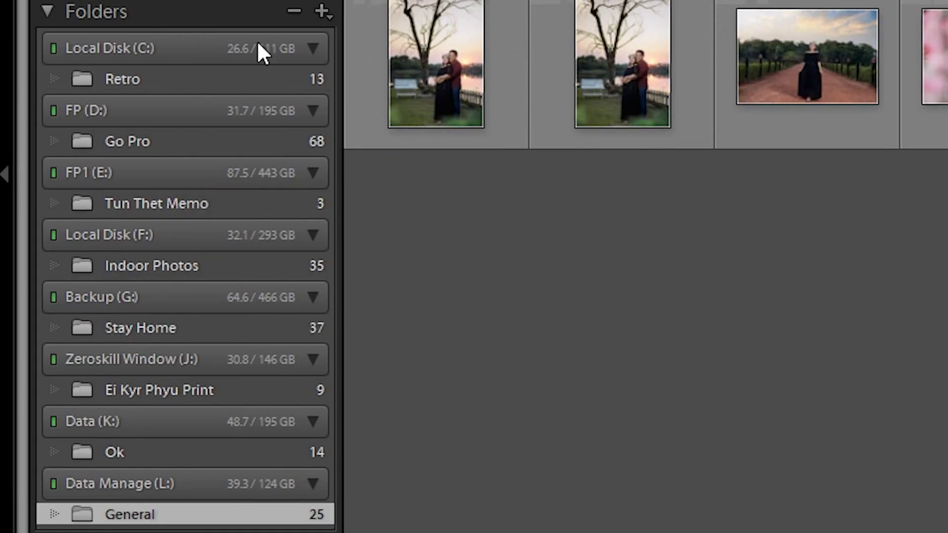
left_click(225, 82)
left_click(200, 144)
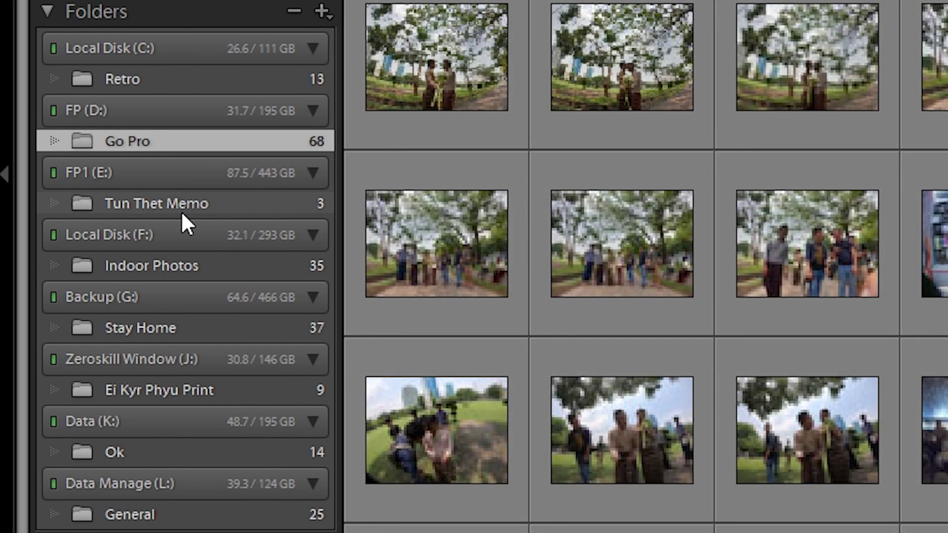
left_click(183, 208)
left_click(186, 269)
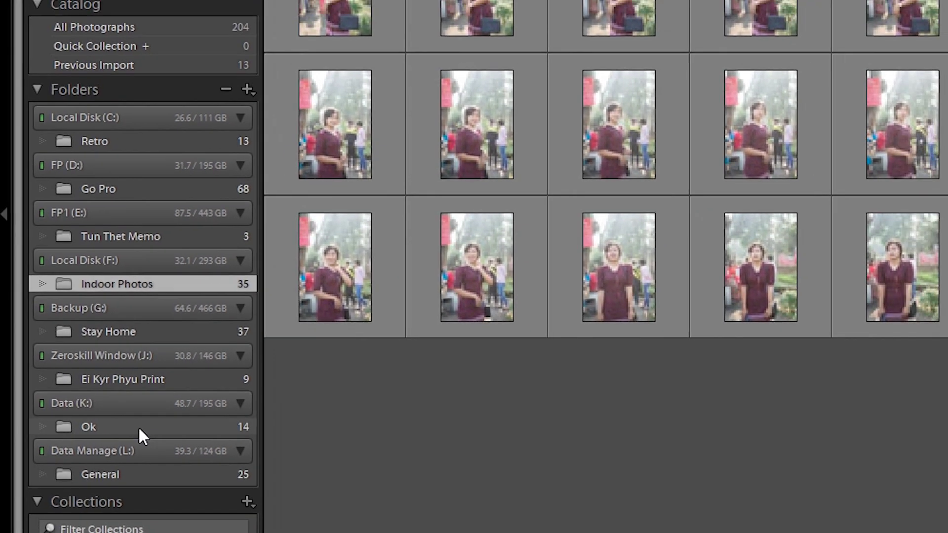
left_click(173, 453)
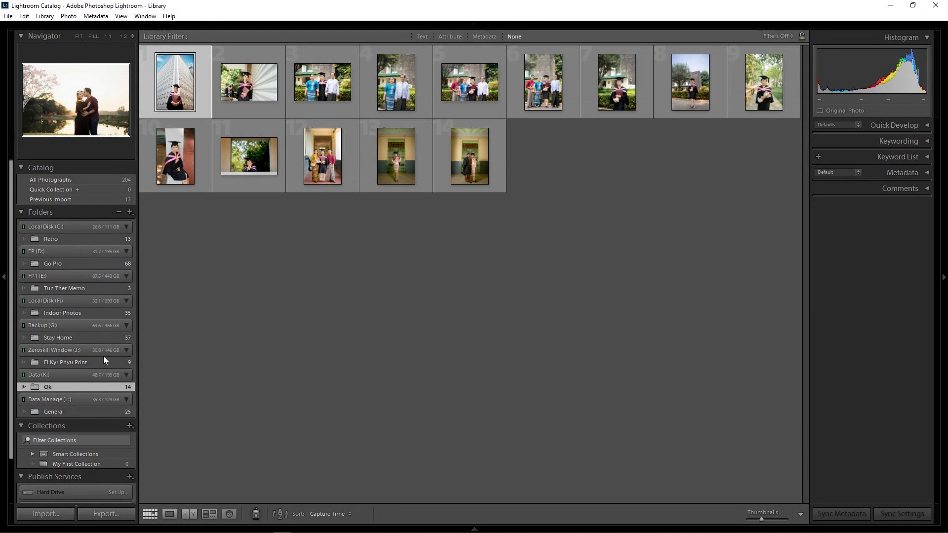
left_click(168, 374)
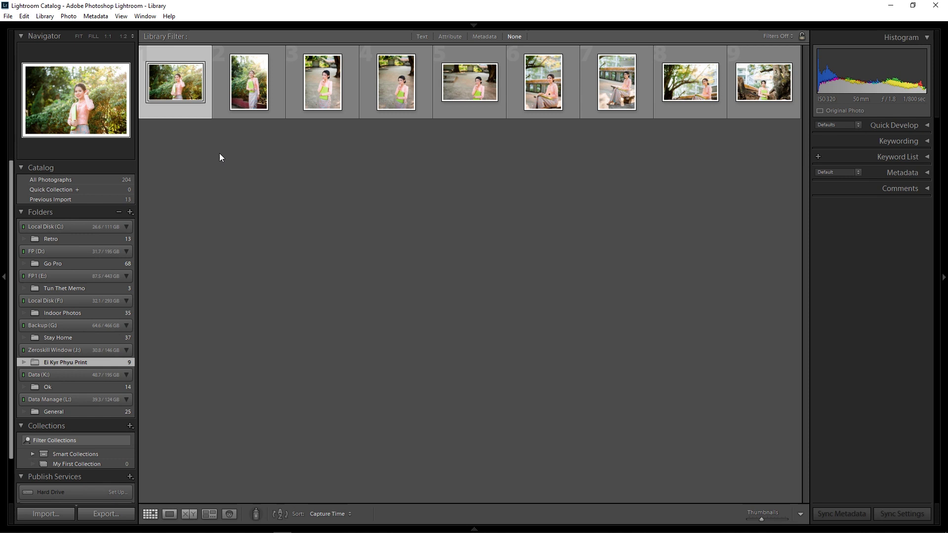
Step: Create a new catalog named 'retro' in Desktop > Retro, skipping the old catalog's backup
left_click(8, 16)
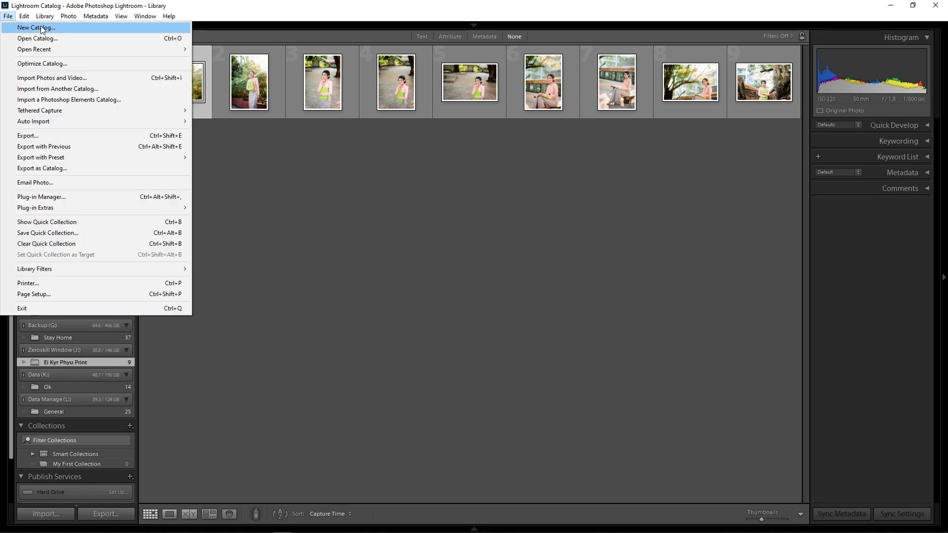
left_click(60, 28)
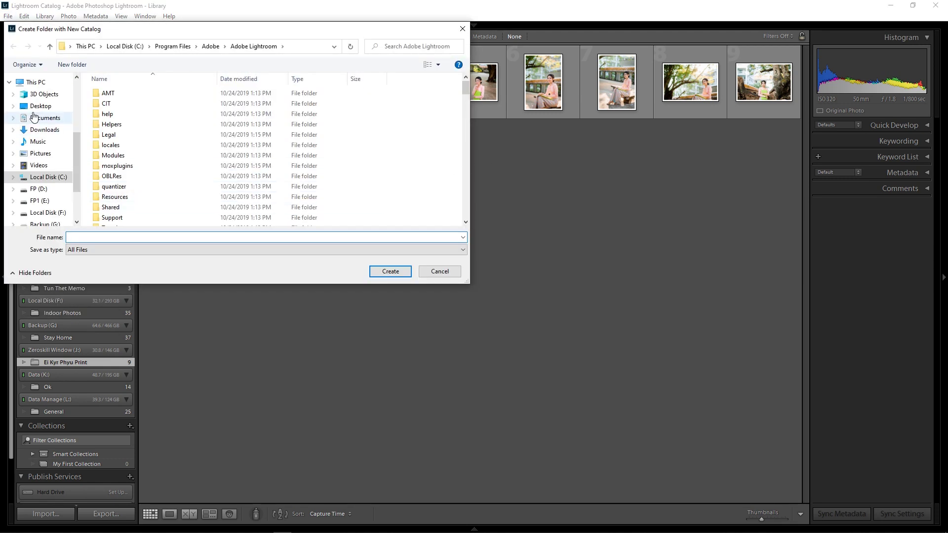
left_click(48, 108)
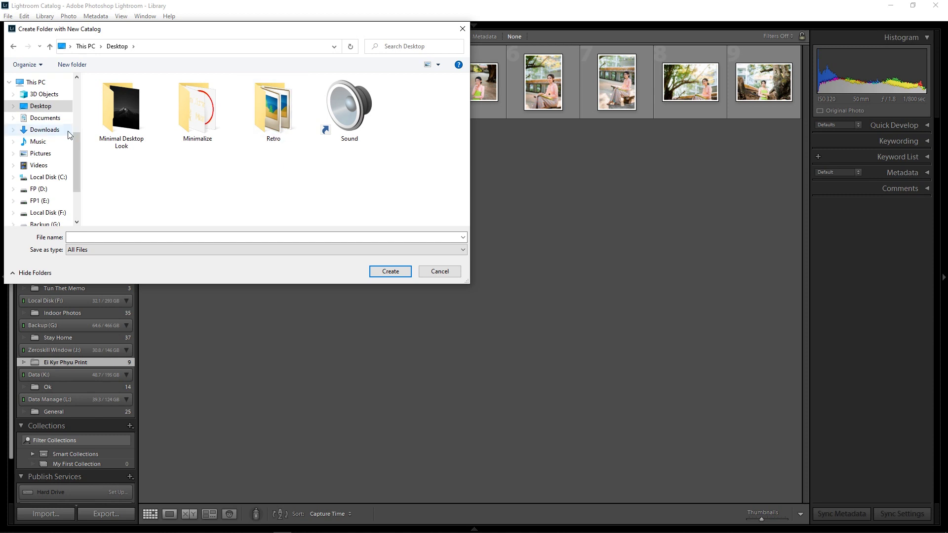
left_click(281, 116)
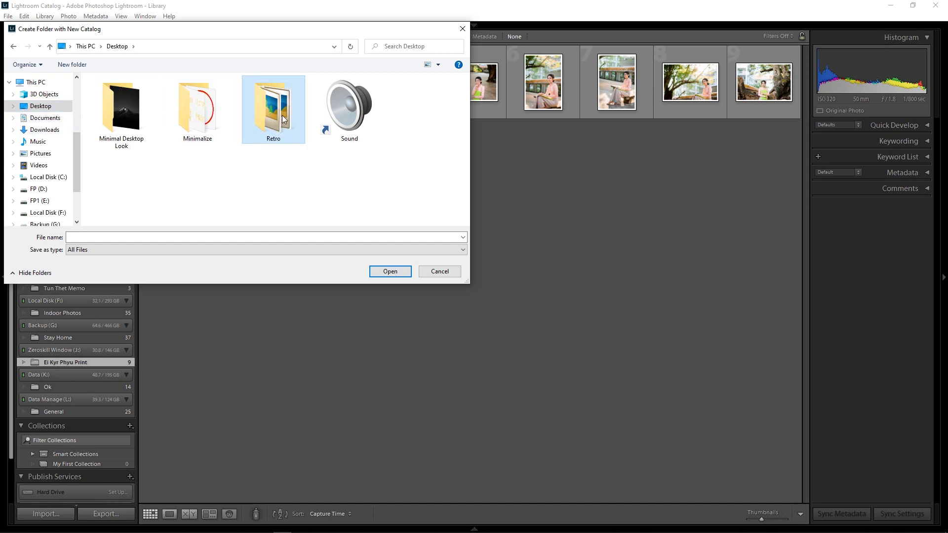
double_click(276, 116)
left_click(214, 236)
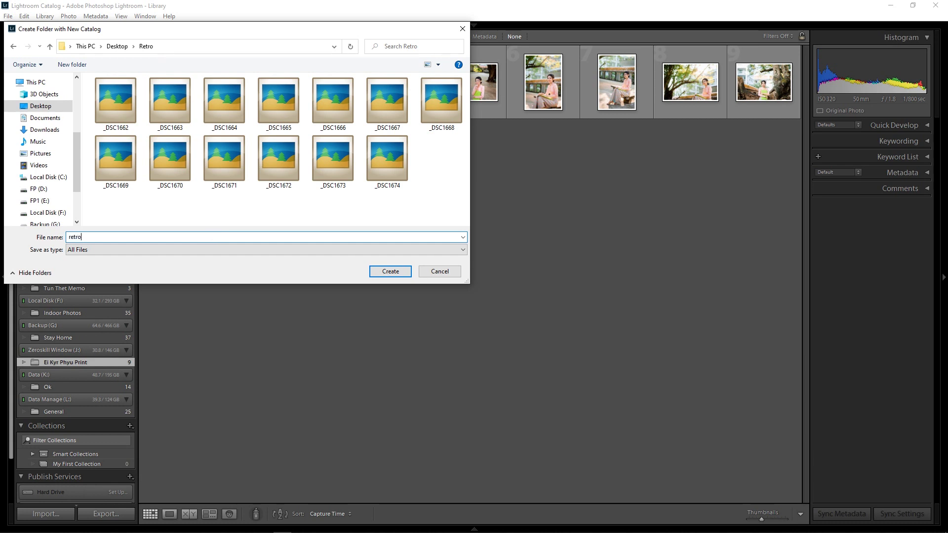
type("retro")
key("Return")
left_click(555, 318)
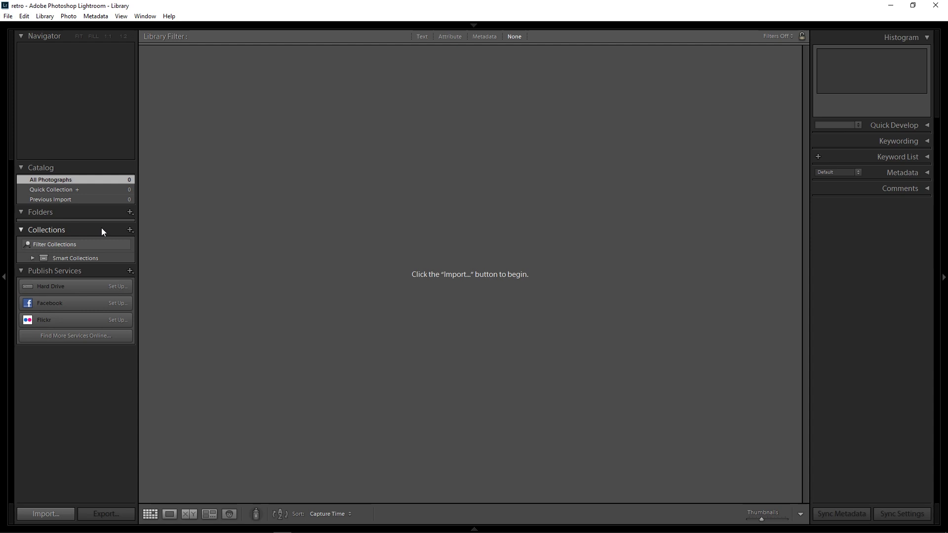
Step: Import the 13 ARW photos from the Desktop's Retro folder into the retro catalog
left_click(63, 511)
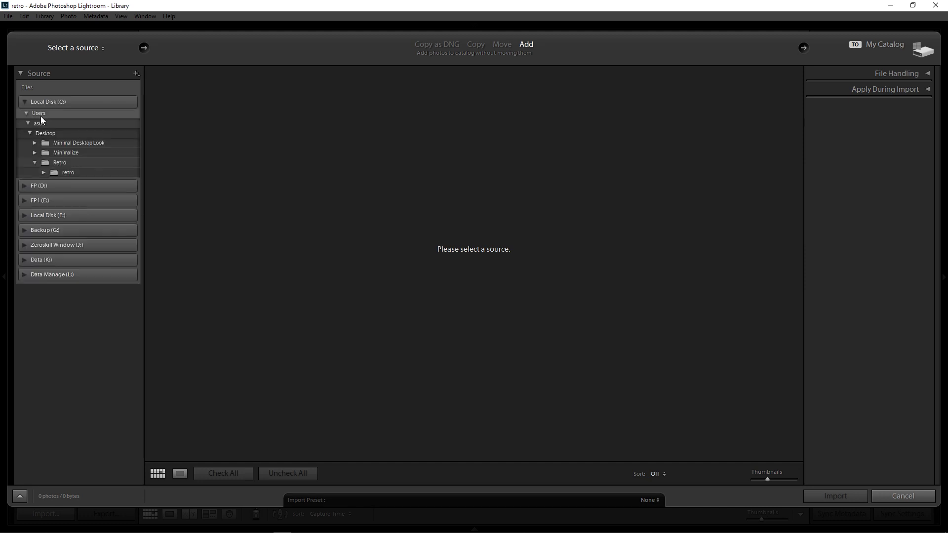
left_click(70, 171)
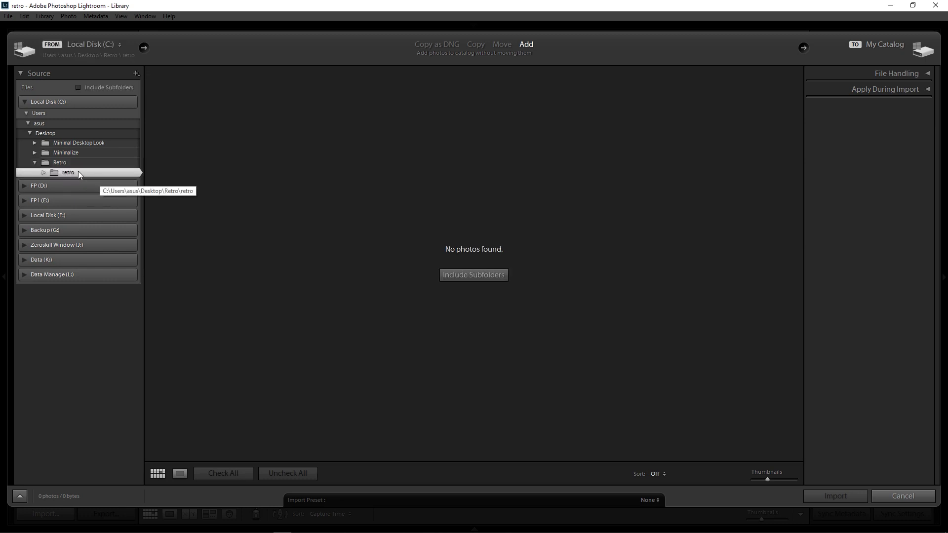
left_click(44, 163)
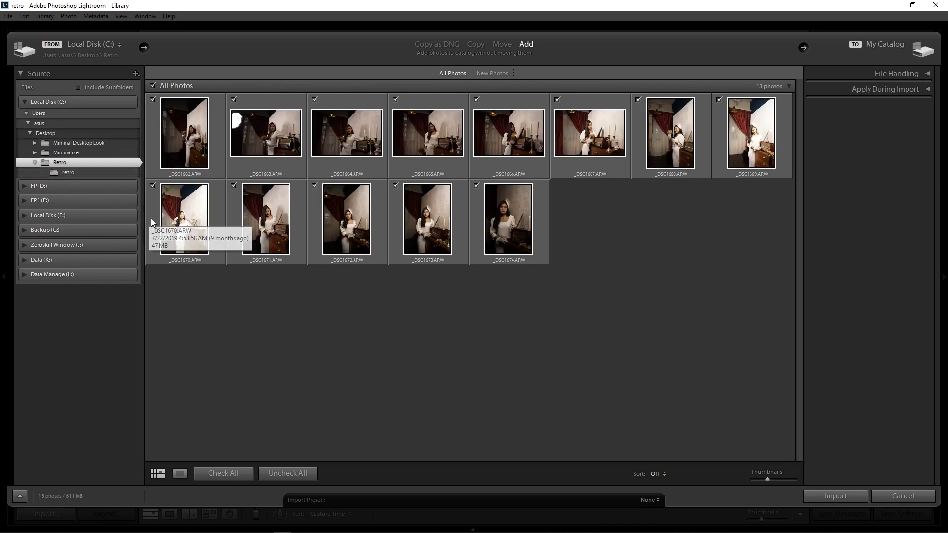
left_click(822, 498)
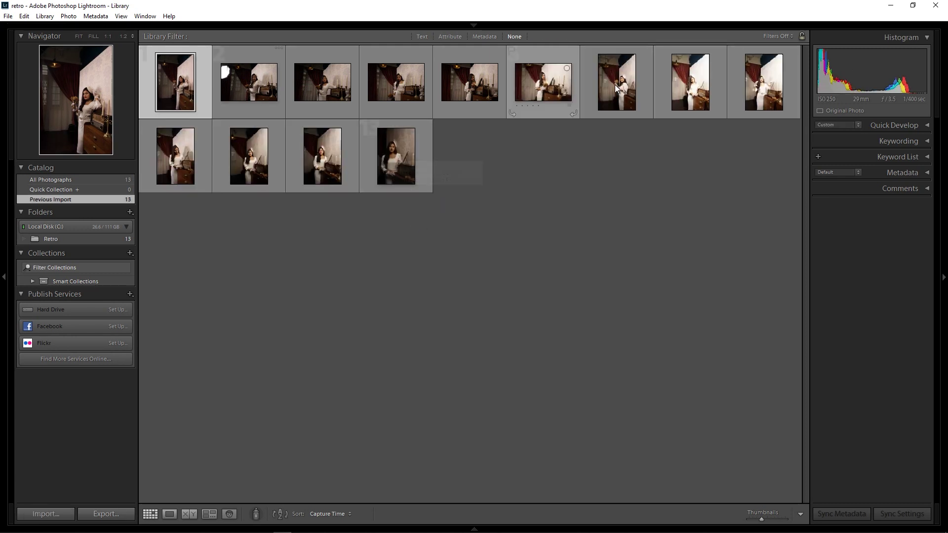
Step: Raise the sixth photo's Exposure to +3.69 and brighten a second portrait's exposure
double_click(559, 90)
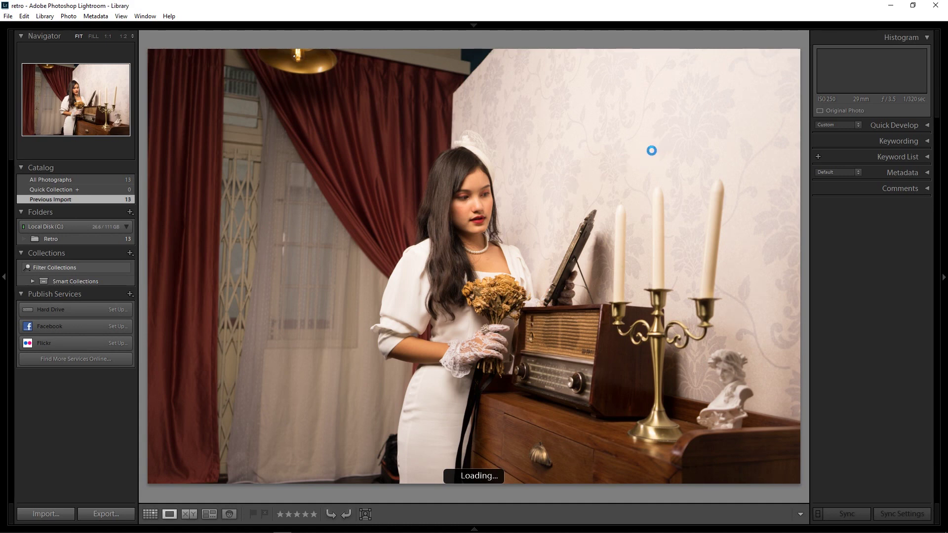
key("d")
left_click_drag(883, 153, 894, 155)
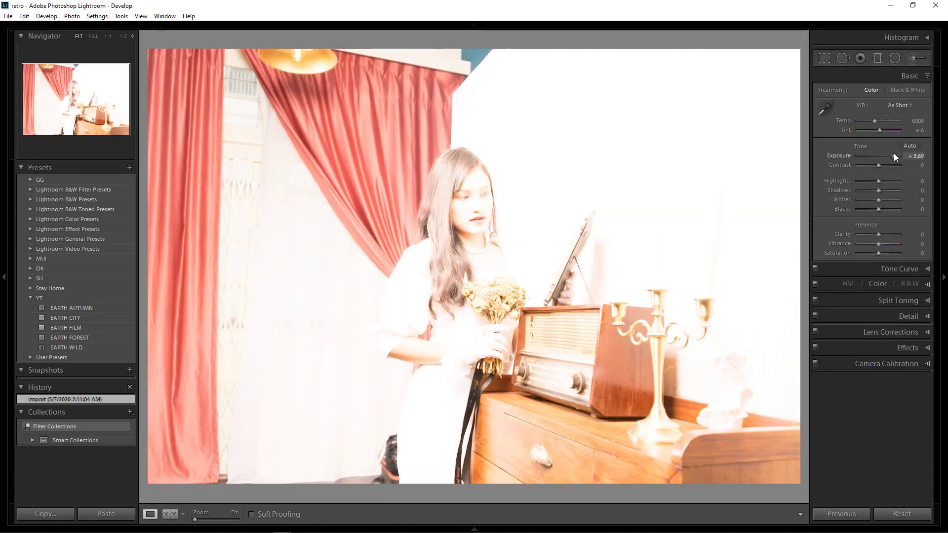
key("g")
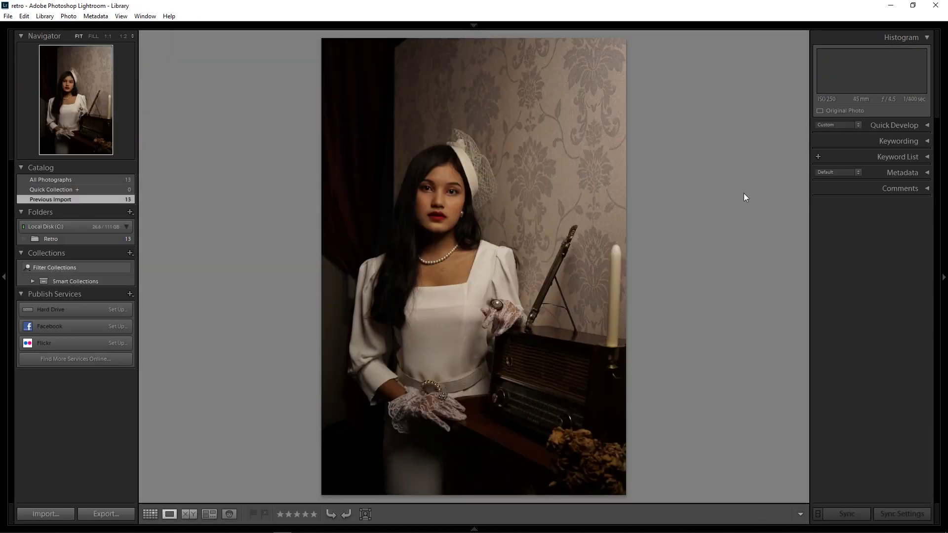
key("d")
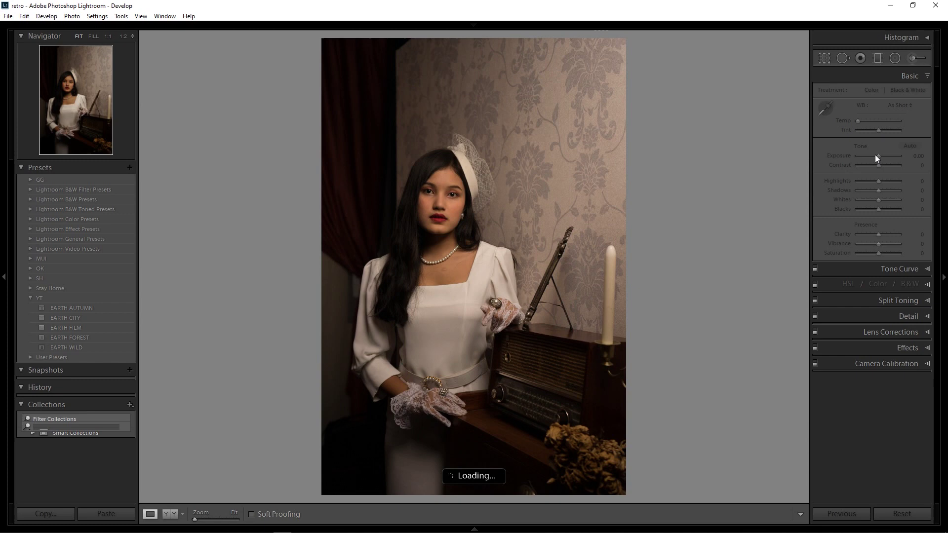
left_click_drag(878, 156, 891, 157)
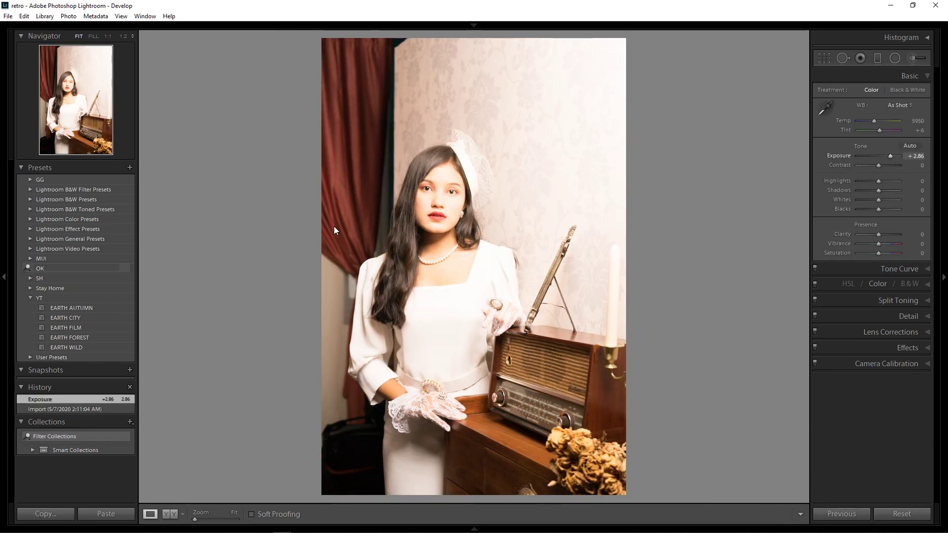
key("g")
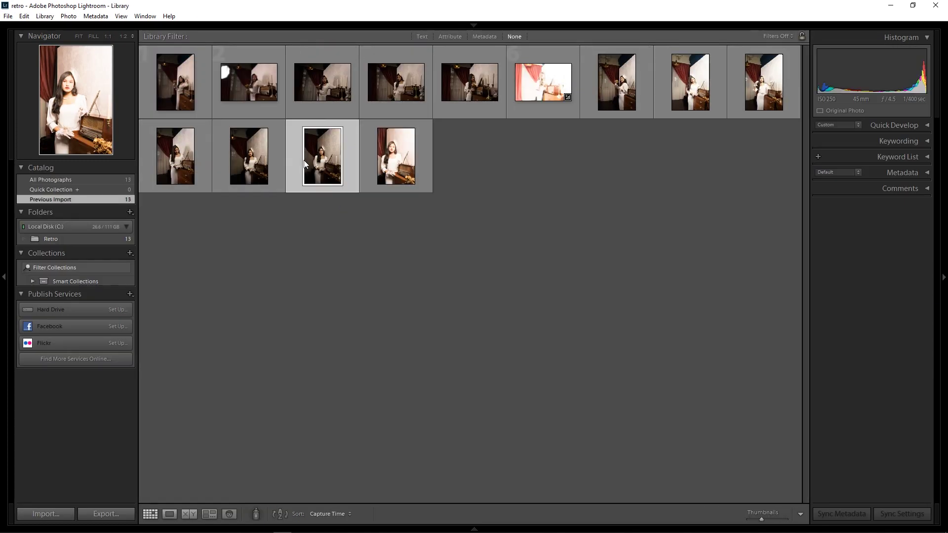
Step: Raise Exposure to +3.21 and +2.98 on two more photos, then clear the selection
key("d")
left_click_drag(882, 156, 889, 156)
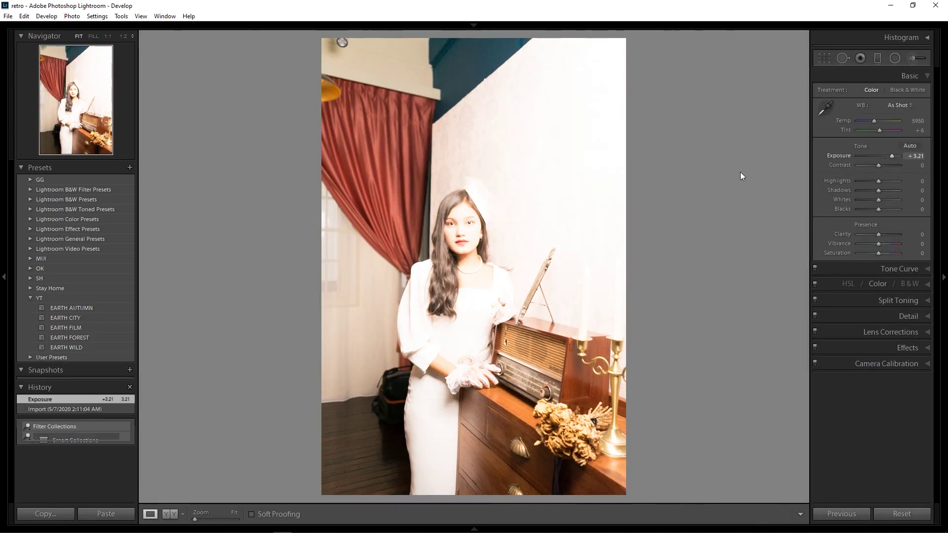
key("g")
double_click(222, 146)
key("d")
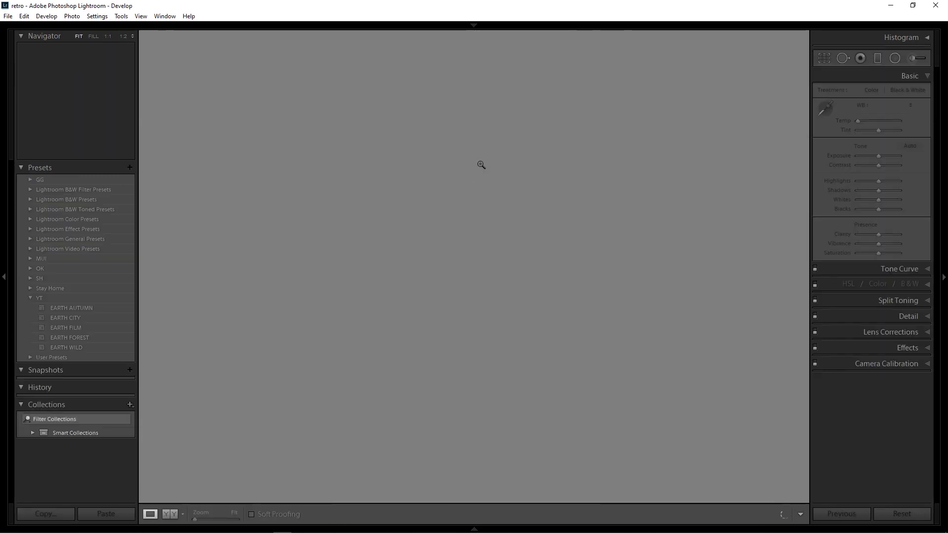
left_click_drag(880, 156, 892, 156)
key("g")
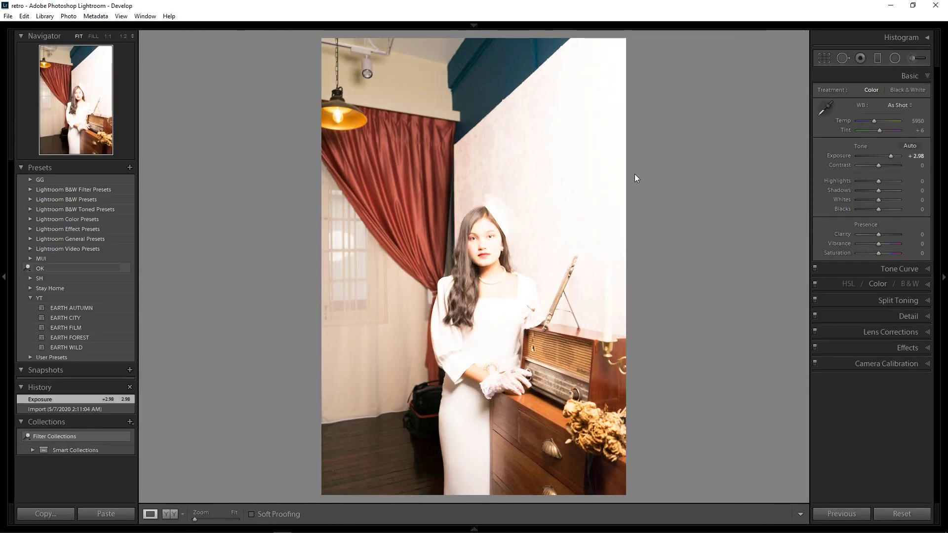
left_click(535, 199)
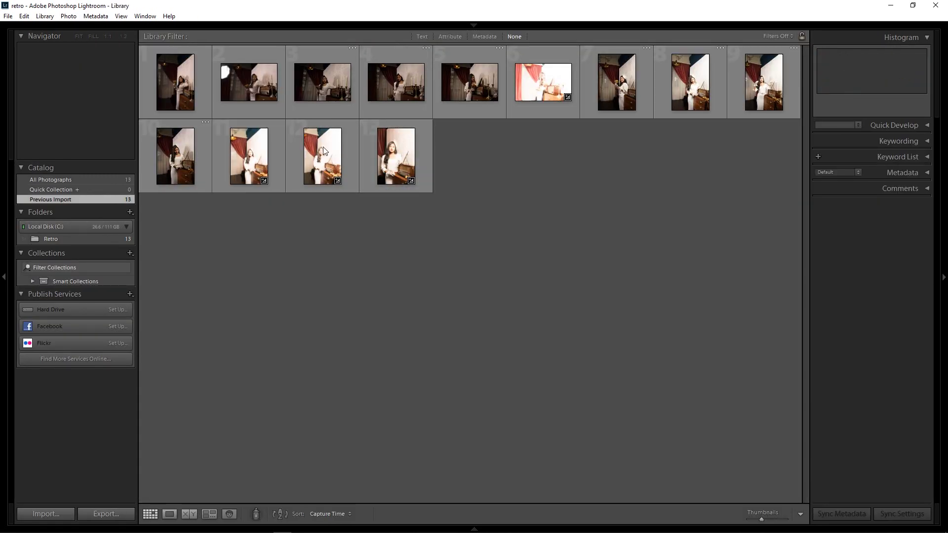
Step: Reopen Lightroom Catalog.lrcat from Open Recent, view the Stay Home photos, and minimize Lightroom
left_click(7, 17)
mouse_move(46, 50)
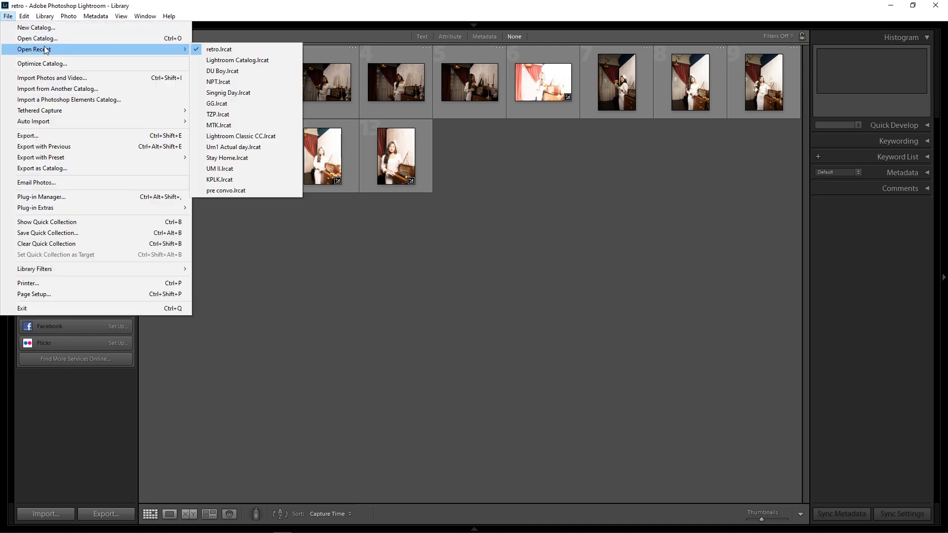
left_click(226, 59)
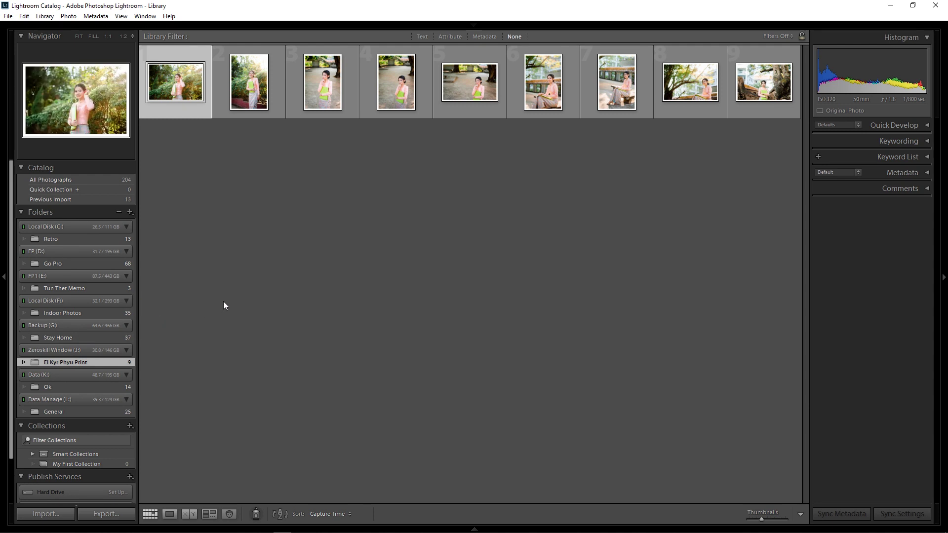
left_click(102, 338)
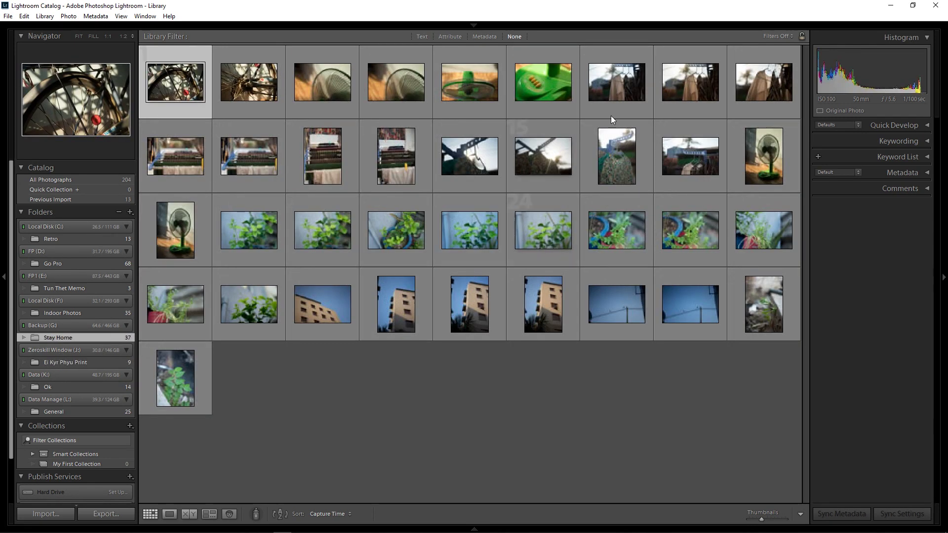
left_click(890, 5)
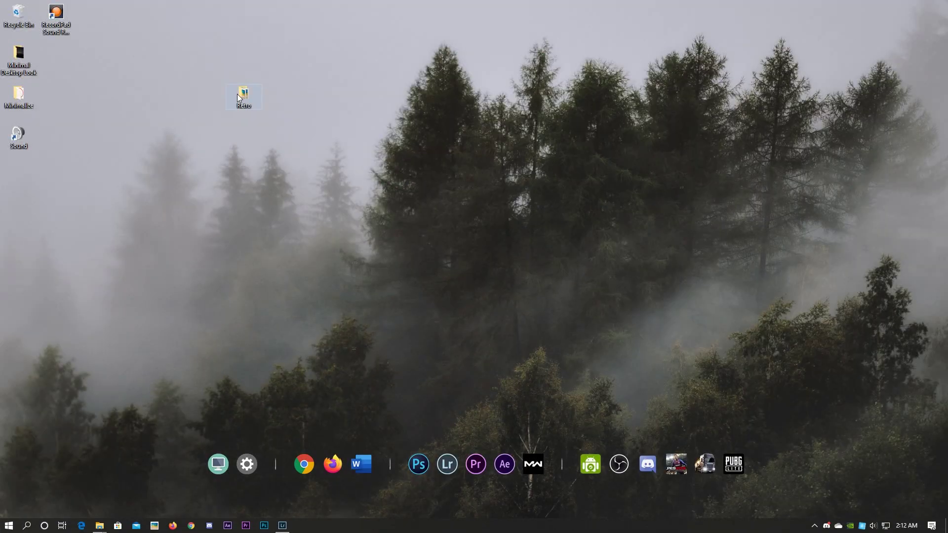
Step: Check the Desktop's Retro folder contents, then paste the Retro folder onto the Backup (G:) drive
double_click(237, 94)
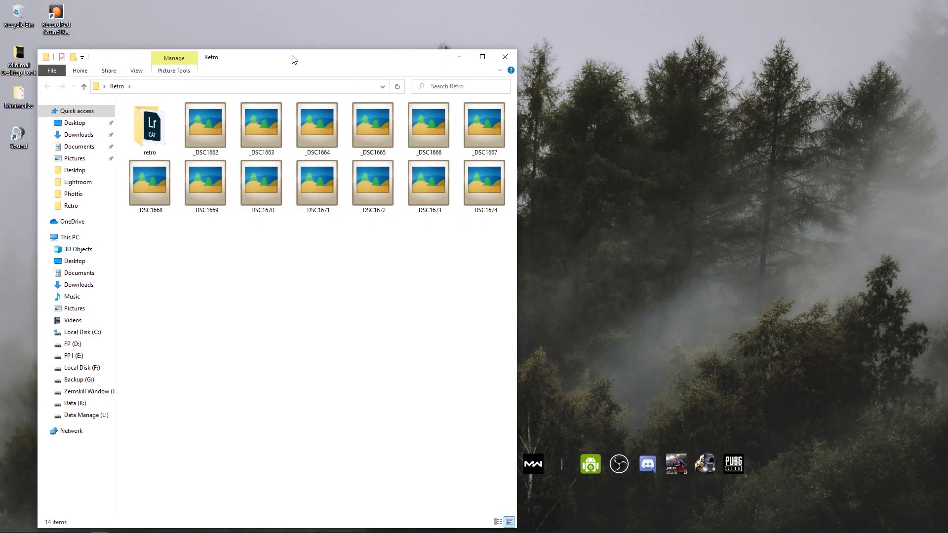
left_click_drag(294, 59, 447, 37)
double_click(315, 108)
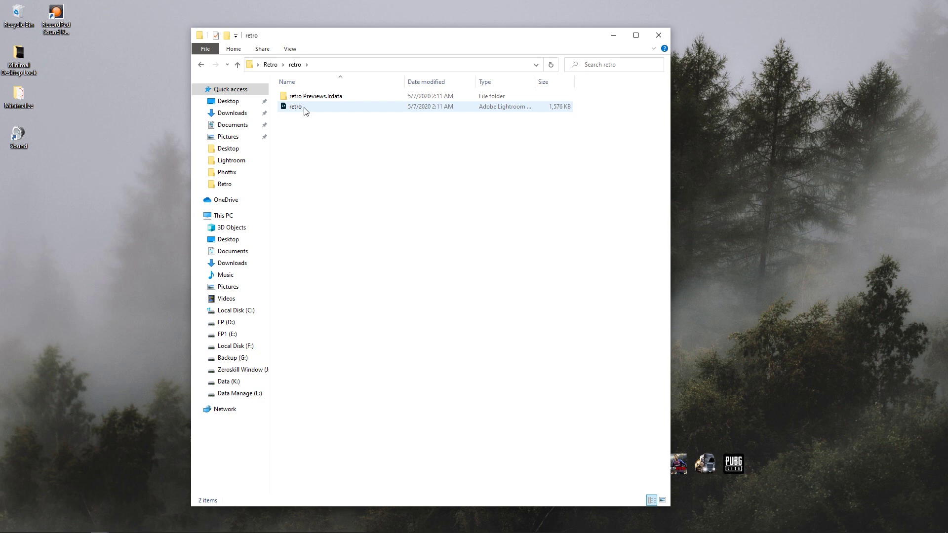
key("alt+Left")
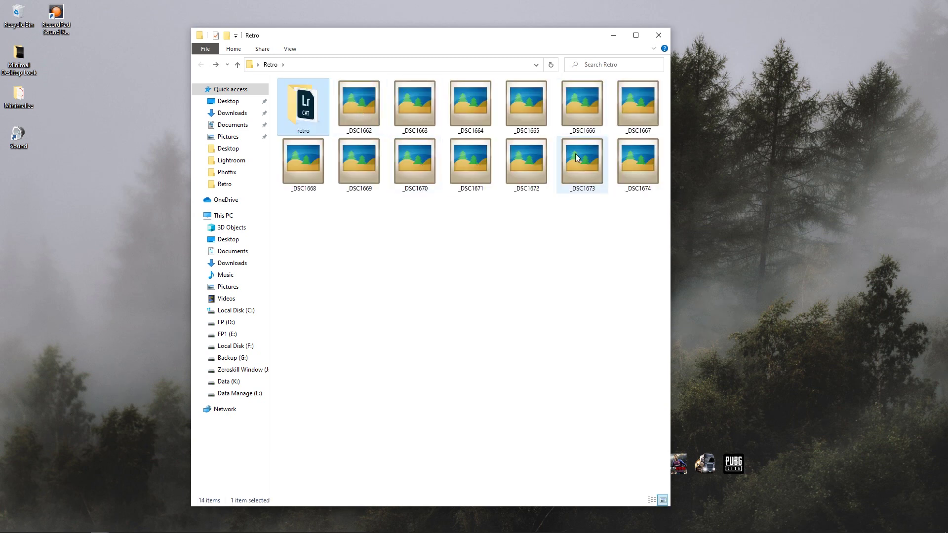
key("alt+Up")
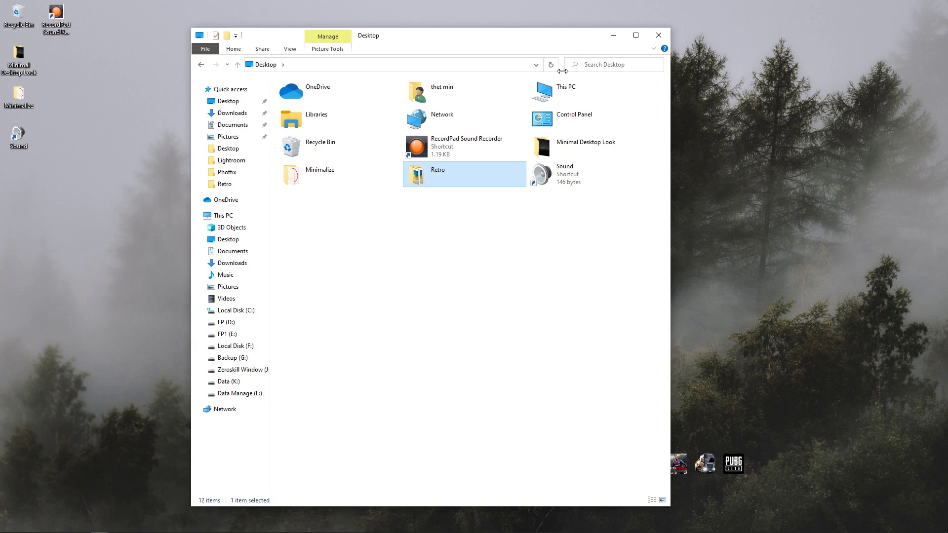
double_click(546, 91)
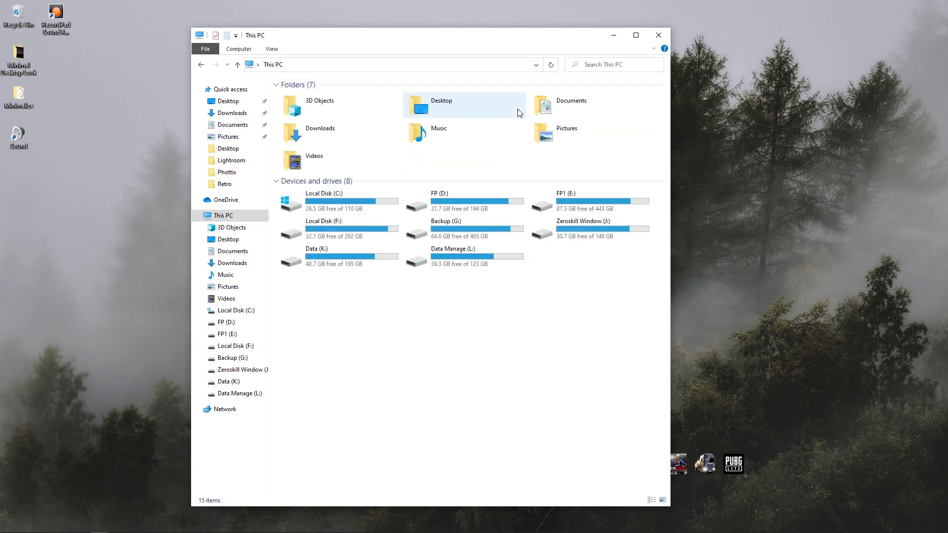
double_click(447, 234)
key("ctrl+v")
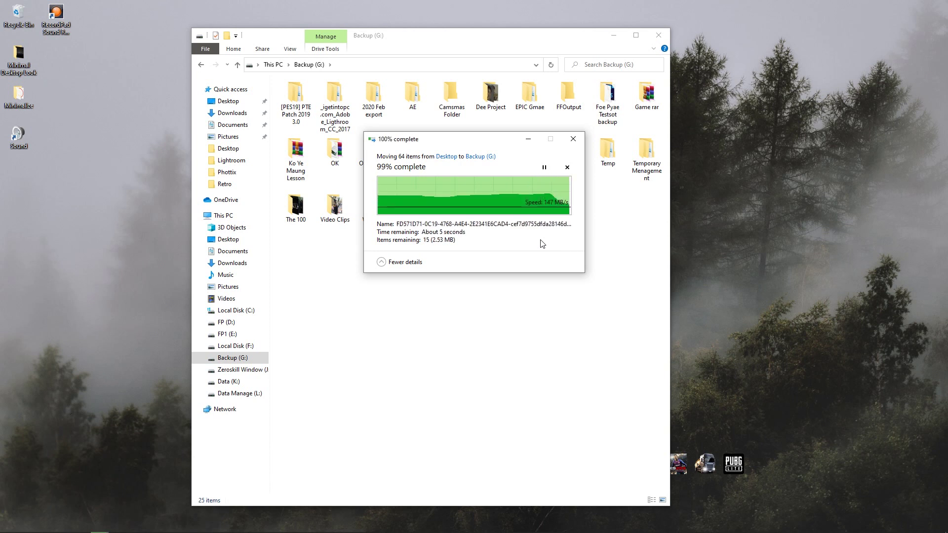
Step: Open the moved Retro folder's retro catalog subfolder on Backup (G:)
double_click(453, 207)
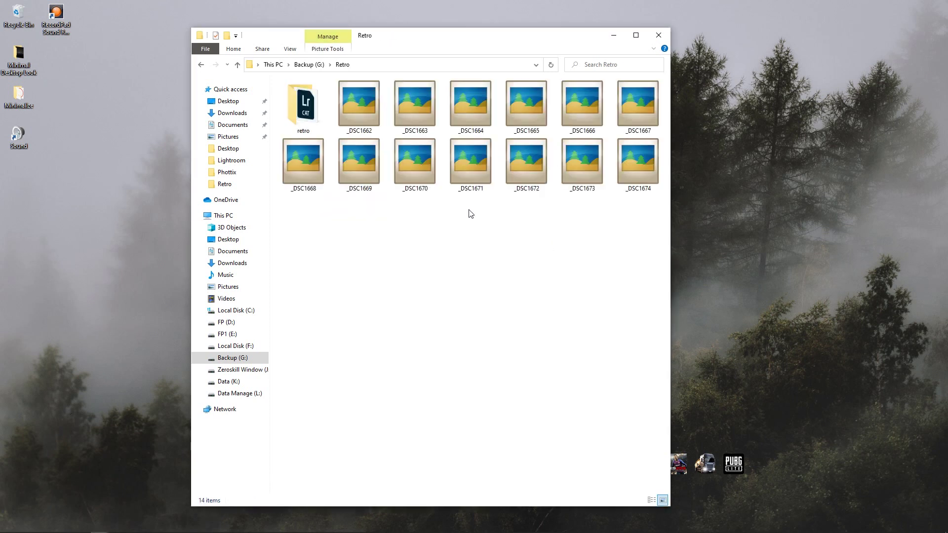
left_click_drag(385, 28, 617, 49)
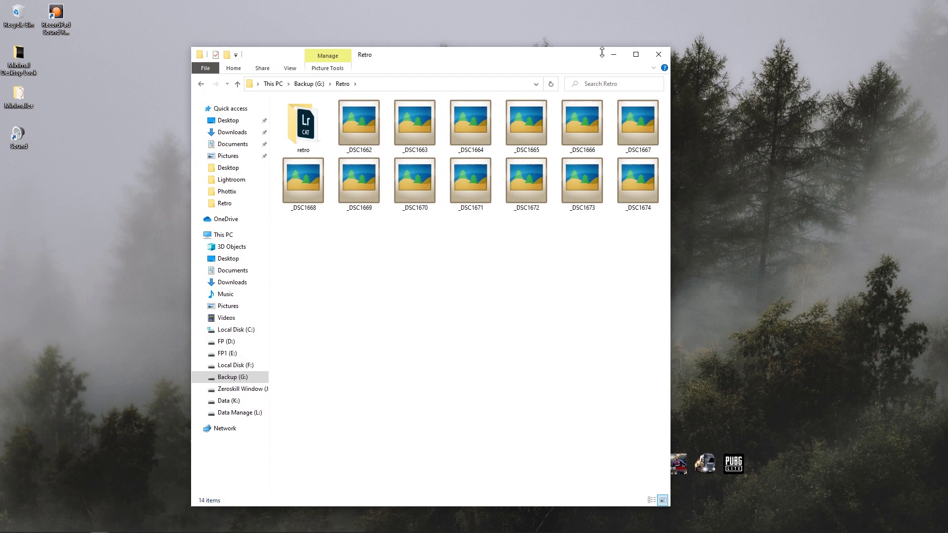
left_click_drag(552, 64, 866, 84)
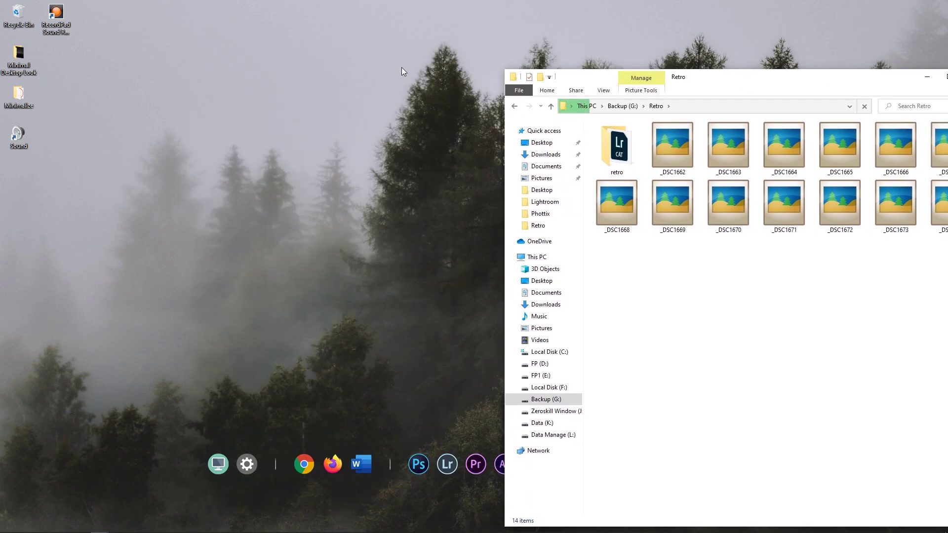
left_click_drag(704, 79, 413, 54)
left_click(327, 120)
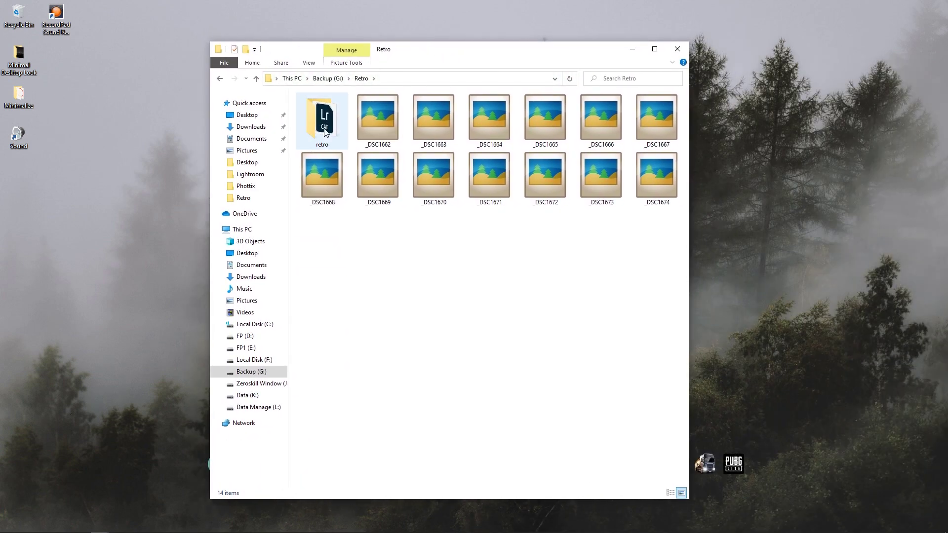
double_click(327, 120)
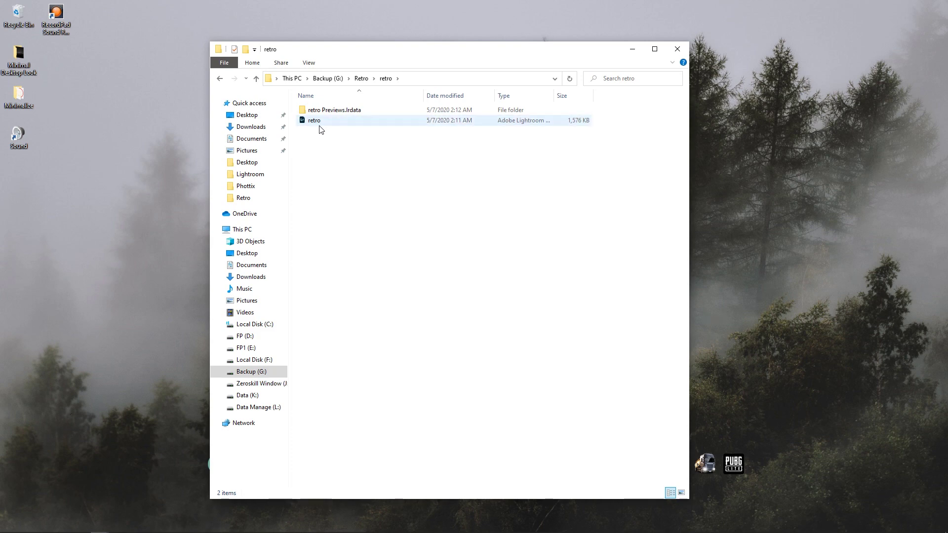
Step: Open retro.lrcat from Backup (G:) without a backup, then check photos 12 and 6
double_click(319, 126)
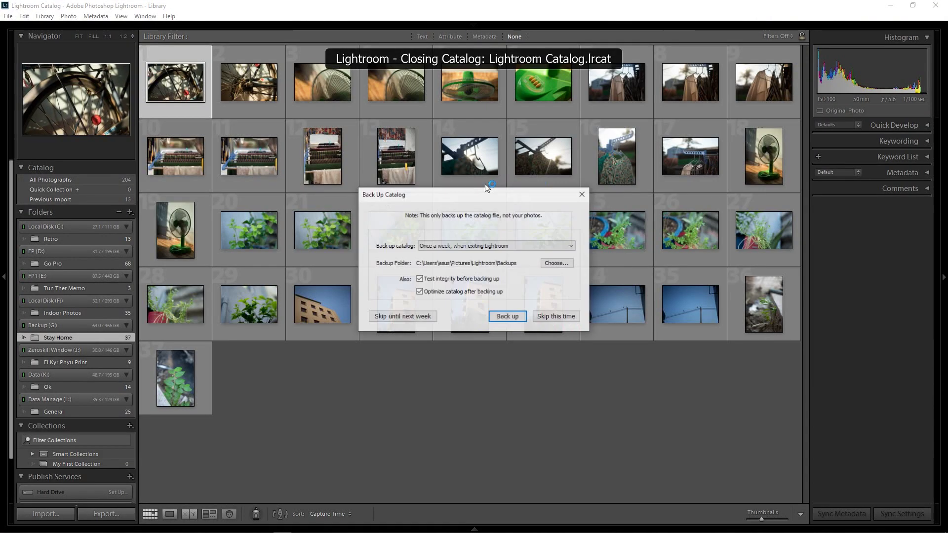
left_click(550, 318)
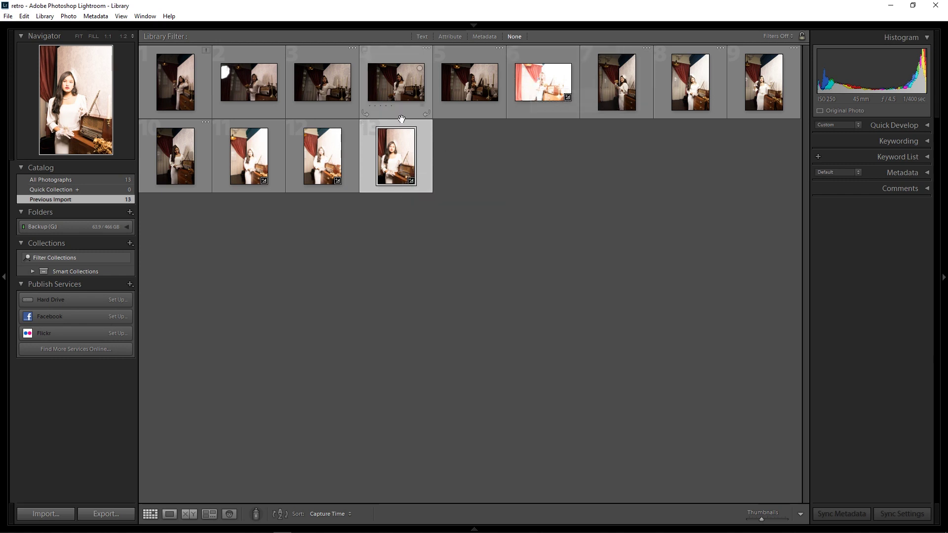
left_click(306, 165)
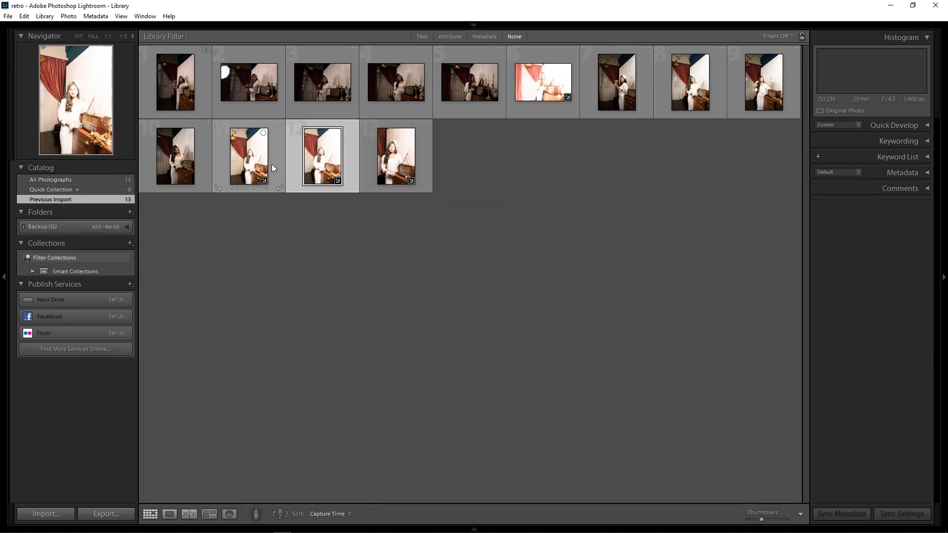
left_click(526, 68)
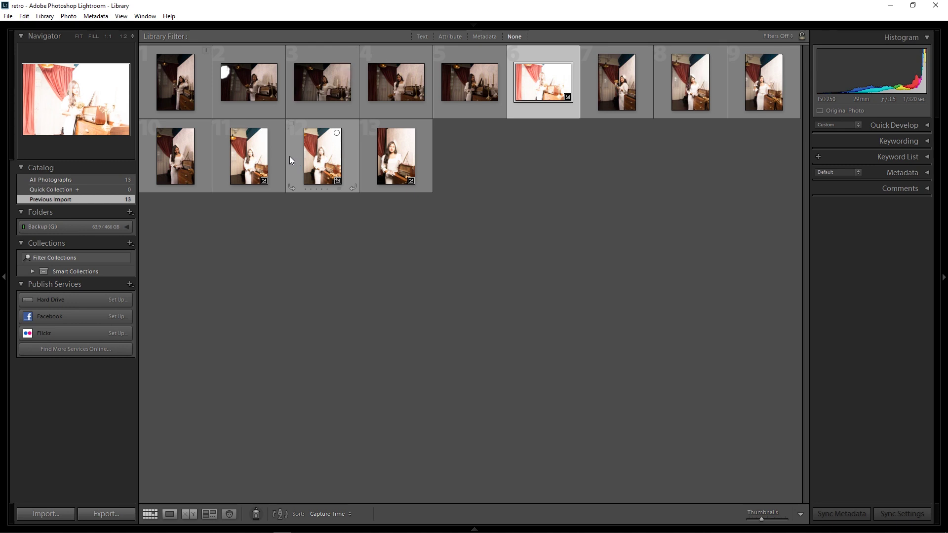
Step: Open NPT.lrcat from the recent catalogs, skipping the current catalog's backup
left_click(8, 15)
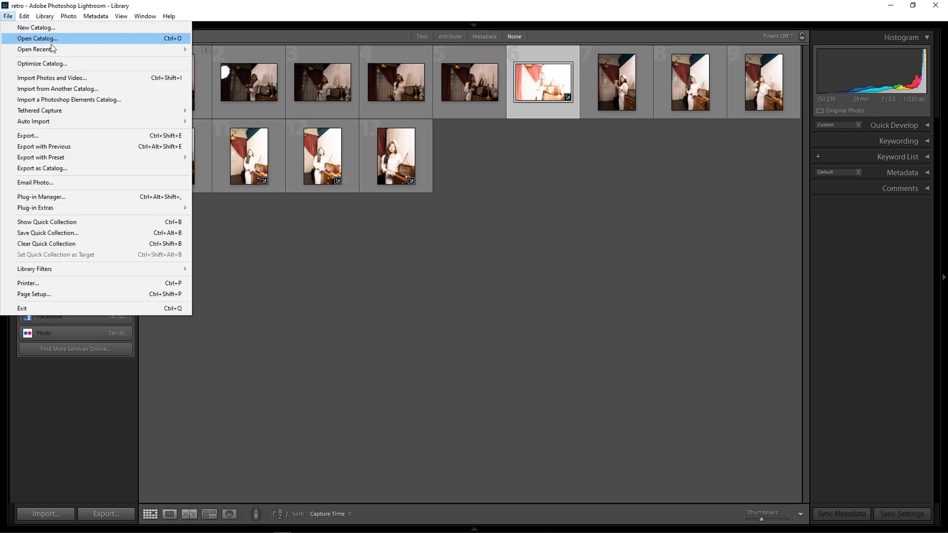
mouse_move(73, 48)
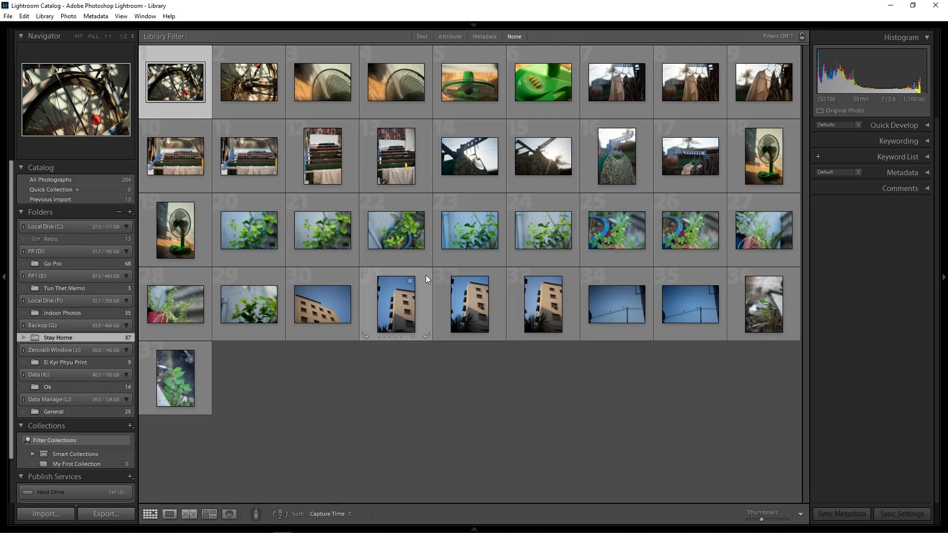
left_click(4, 18)
mouse_move(108, 48)
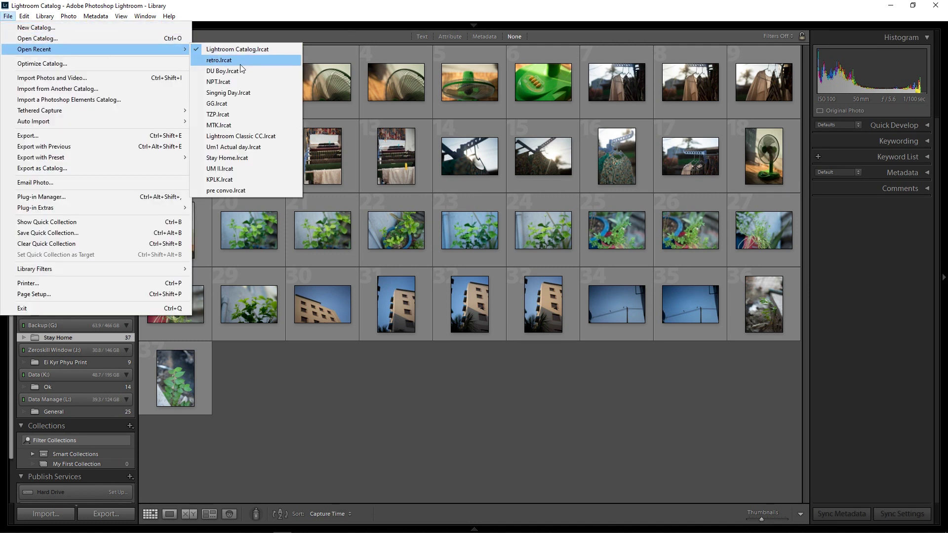
left_click(247, 82)
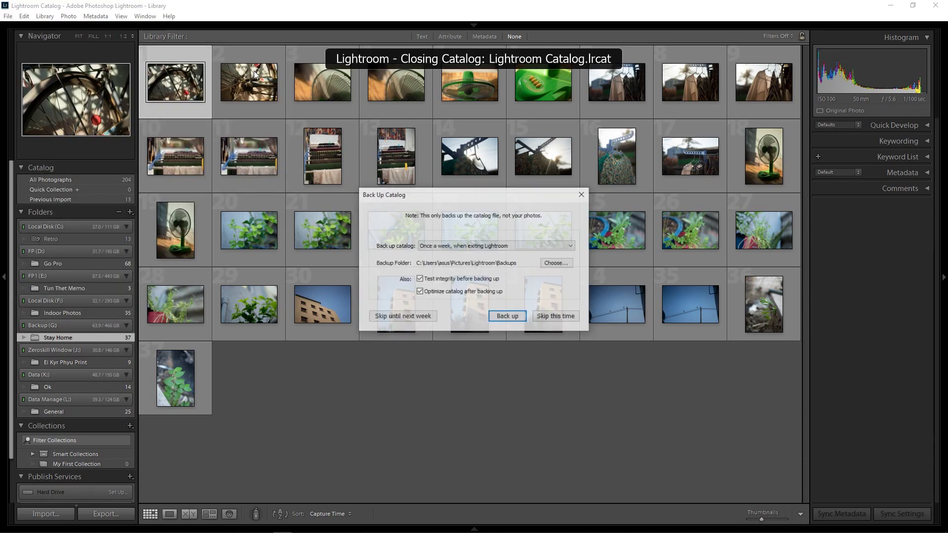
left_click(555, 316)
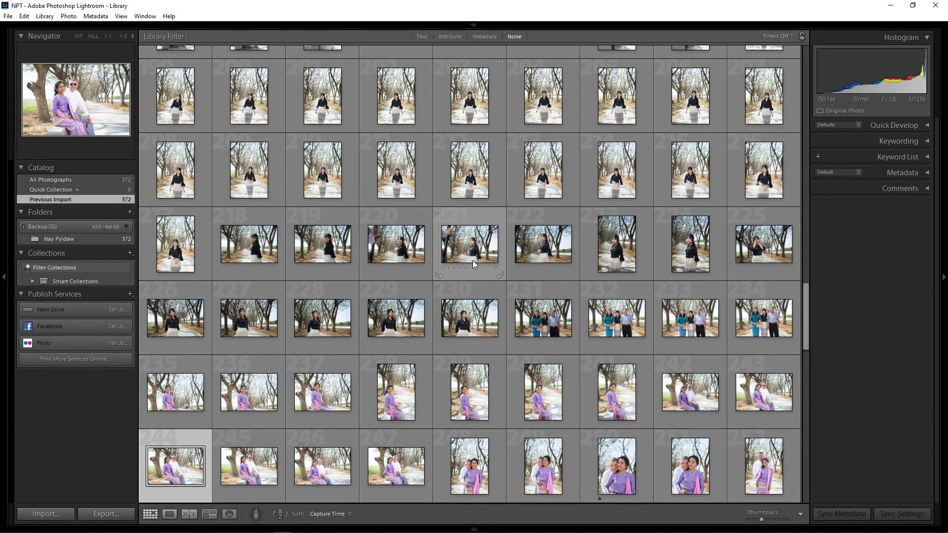
Step: Show the Nay Pyidaw folder's photos, then bring up the File > Open Recent list
left_click(111, 238)
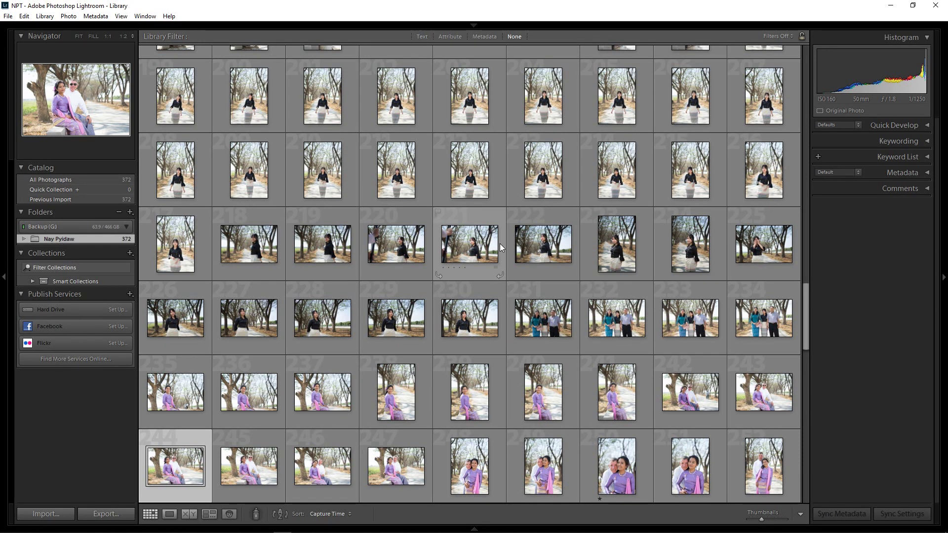
left_click(8, 15)
mouse_move(161, 53)
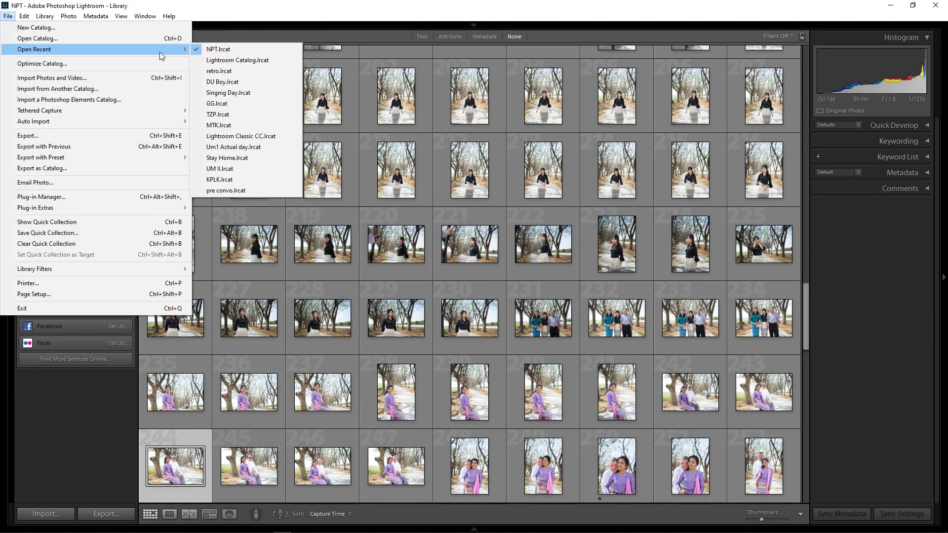
Step: Open retro.lrcat from the recent list, skipping the NPT catalog's backup
left_click(223, 72)
left_click(549, 319)
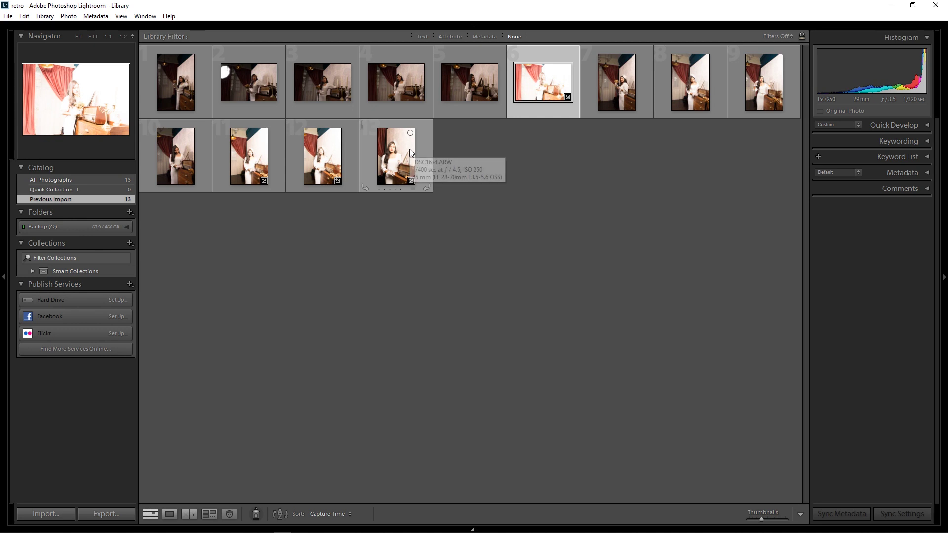
Step: Open the Retro folder on Backup (G:) in a new Explorer window and compare it with Lightroom's grid
key("super+e")
left_click(269, 247)
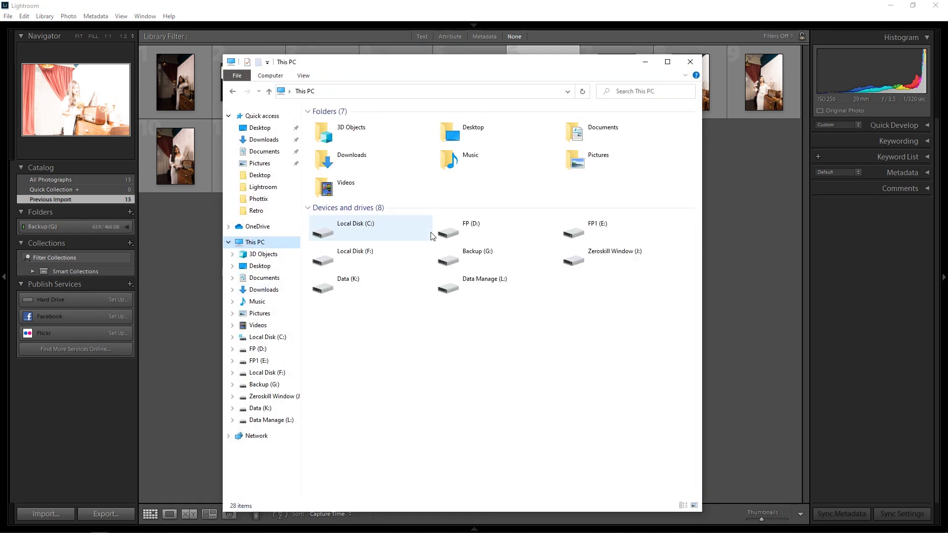
double_click(494, 255)
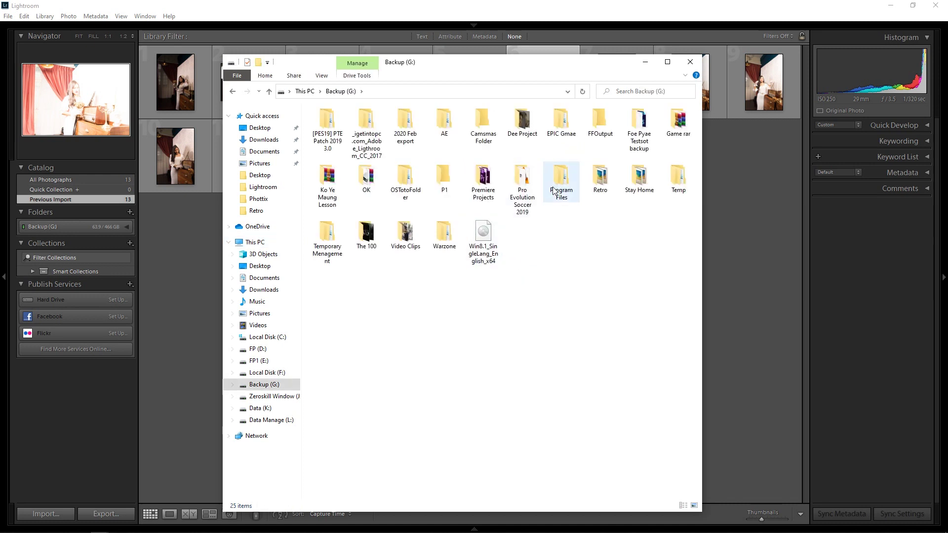
double_click(600, 179)
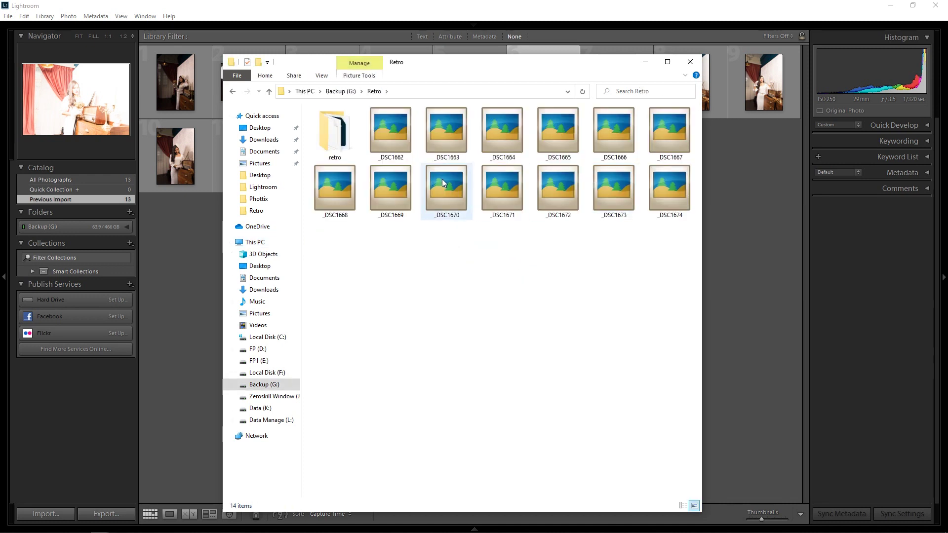
left_click_drag(528, 63, 708, 170)
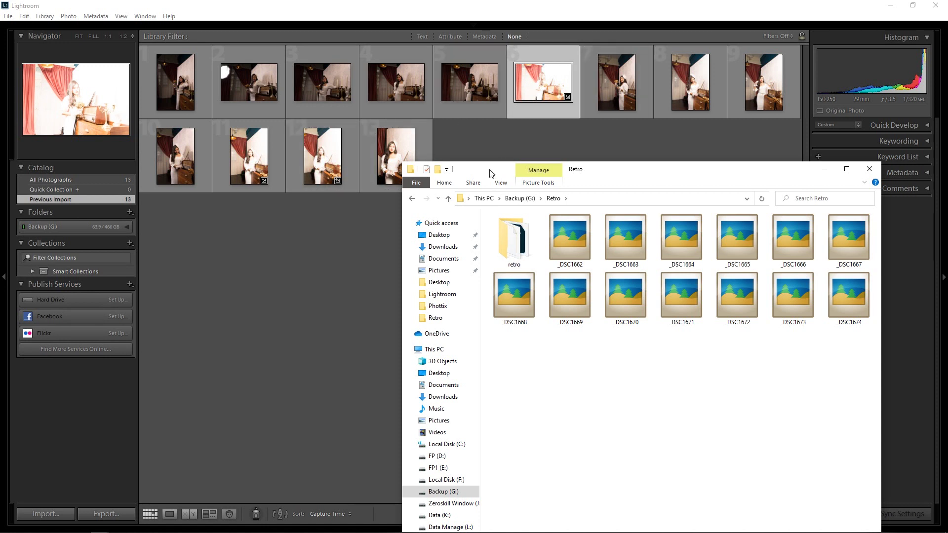
Step: Recheck the Retro folder's catalog folder and photos, then return to Backup (G:)'s top level
left_click_drag(612, 172, 512, 130)
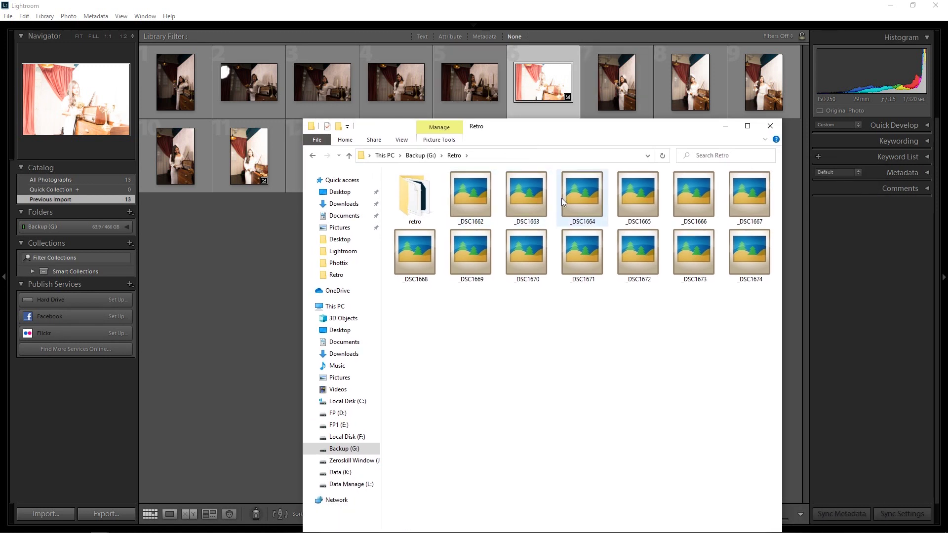
key("BackSpace")
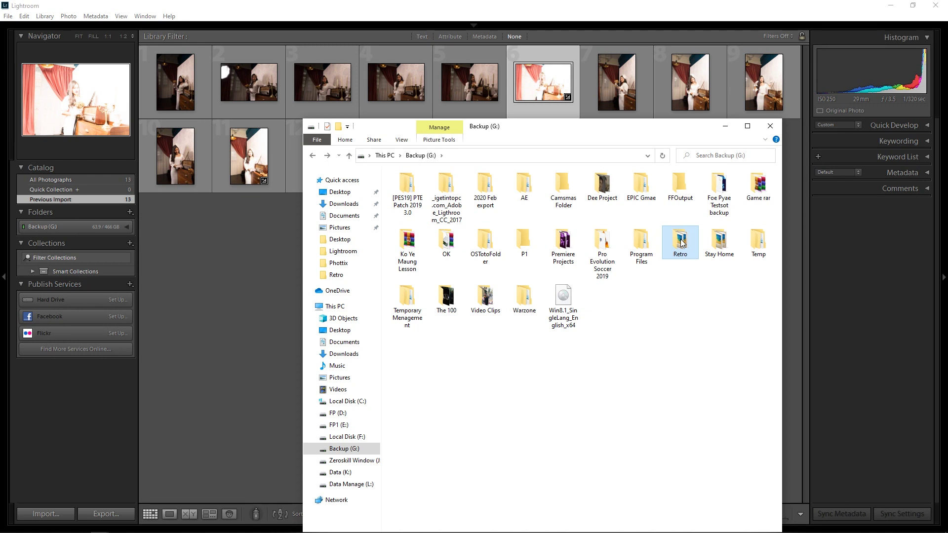
mouse_move(682, 242)
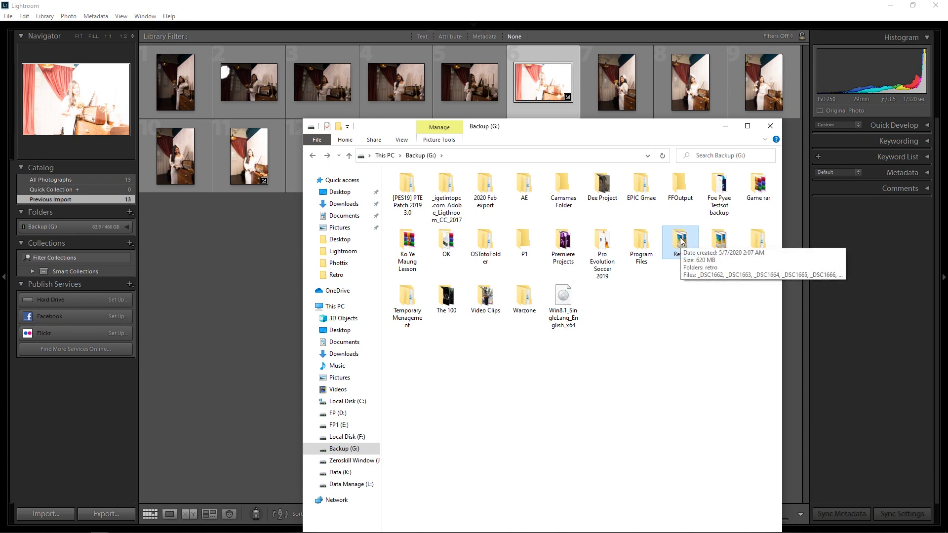
double_click(682, 242)
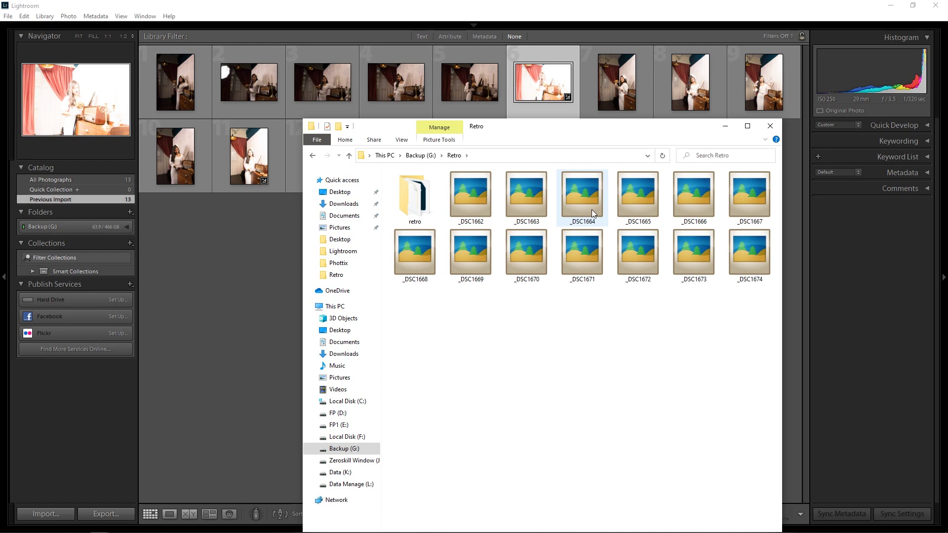
key("BackSpace")
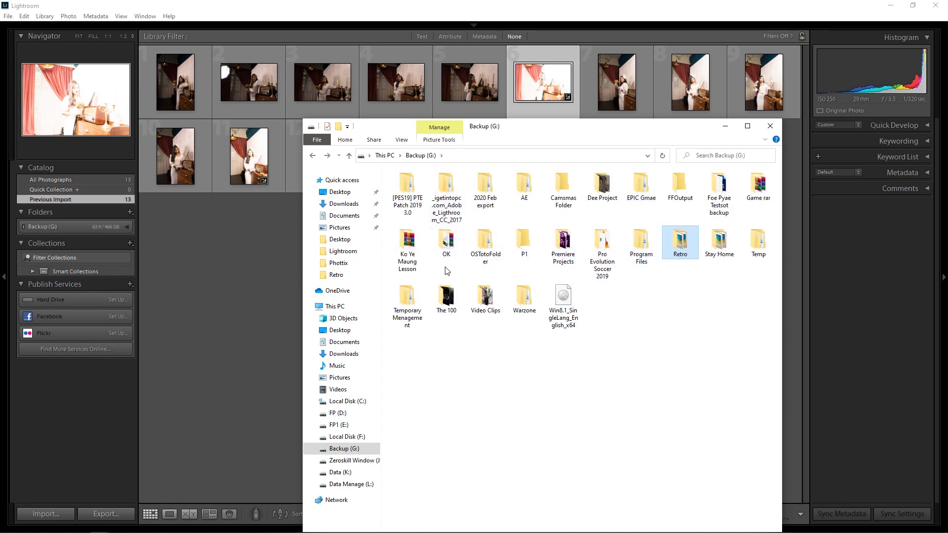
Step: Drill into Temporary Menagement › Nay Pyidaw › Naypyidaw › NPT, then back out two levels
double_click(419, 285)
left_click(449, 191)
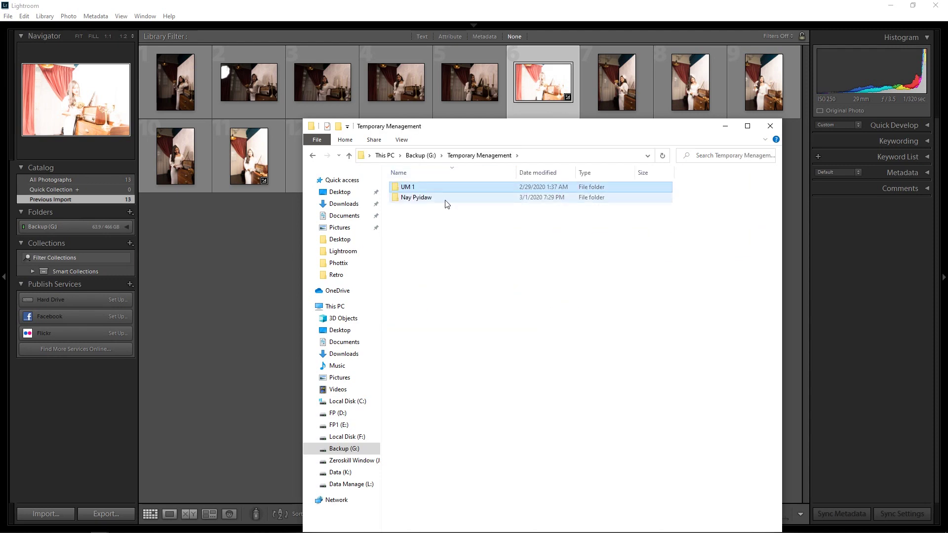
double_click(447, 197)
double_click(454, 188)
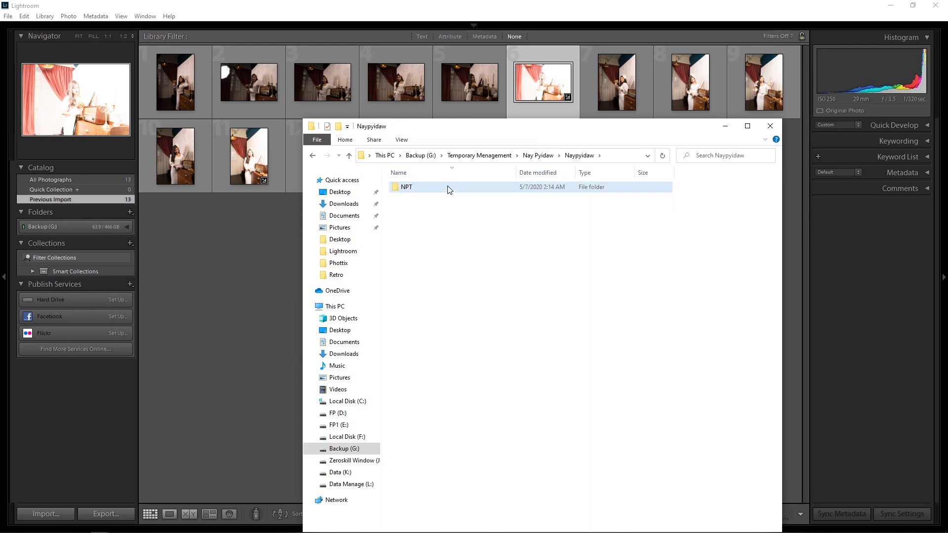
double_click(449, 189)
key("BackSpace")
key("BackSpace")
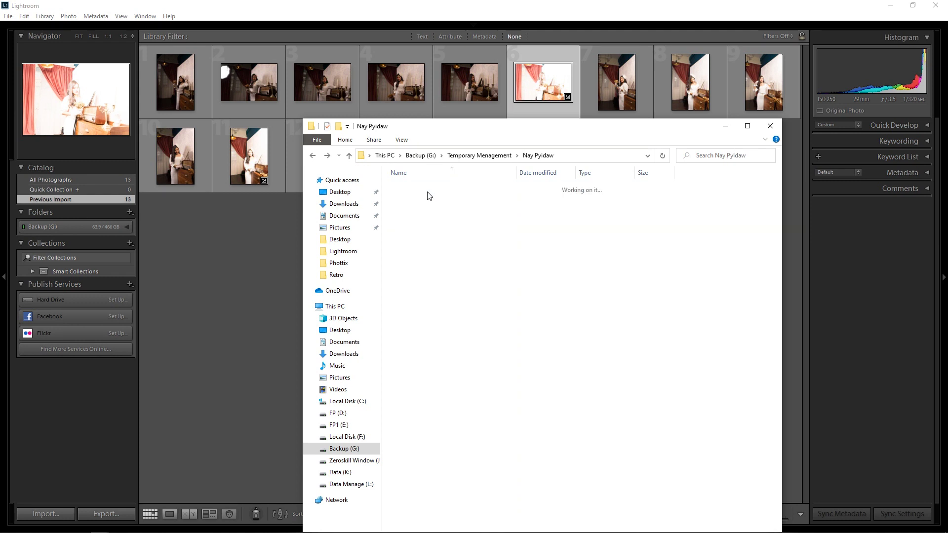
key("BackSpace")
key("BackSpace")
Step: Navigate again to the NPT folder and select the NPT catalog file to view its details
double_click(414, 294)
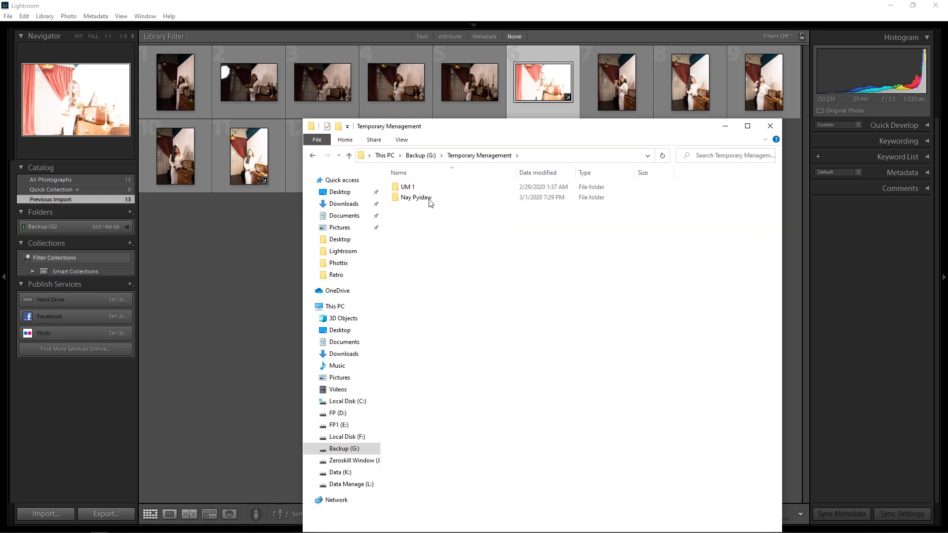
left_click(434, 199)
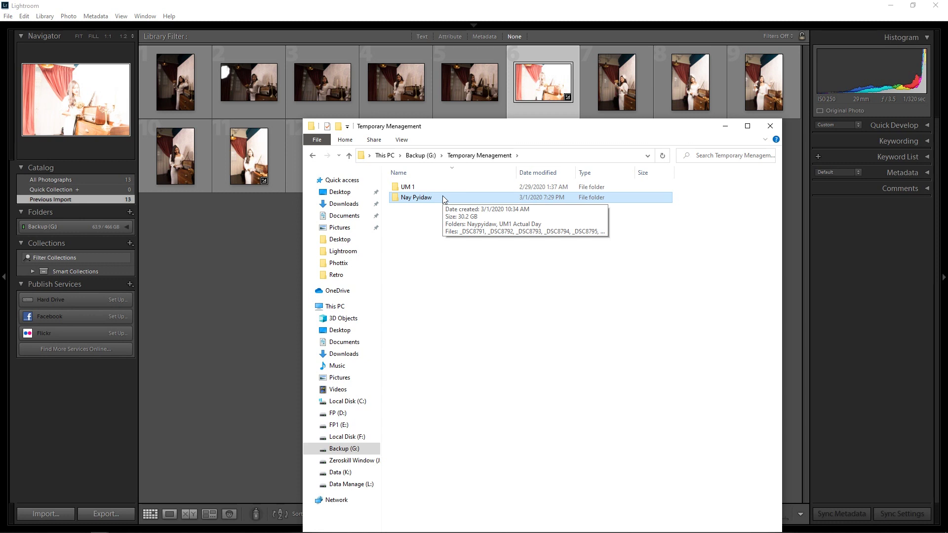
double_click(443, 197)
key("Down")
key("Return")
key("Down")
key("Return")
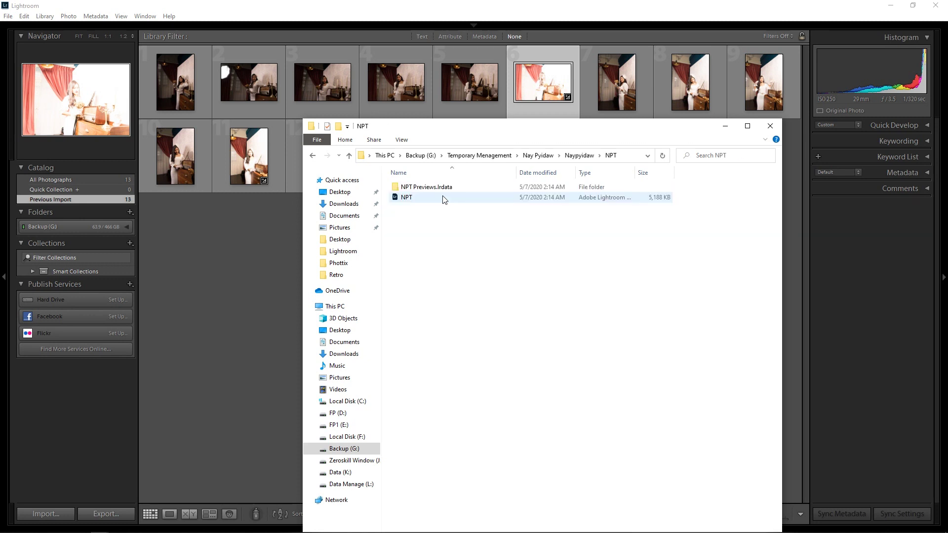
left_click(444, 198)
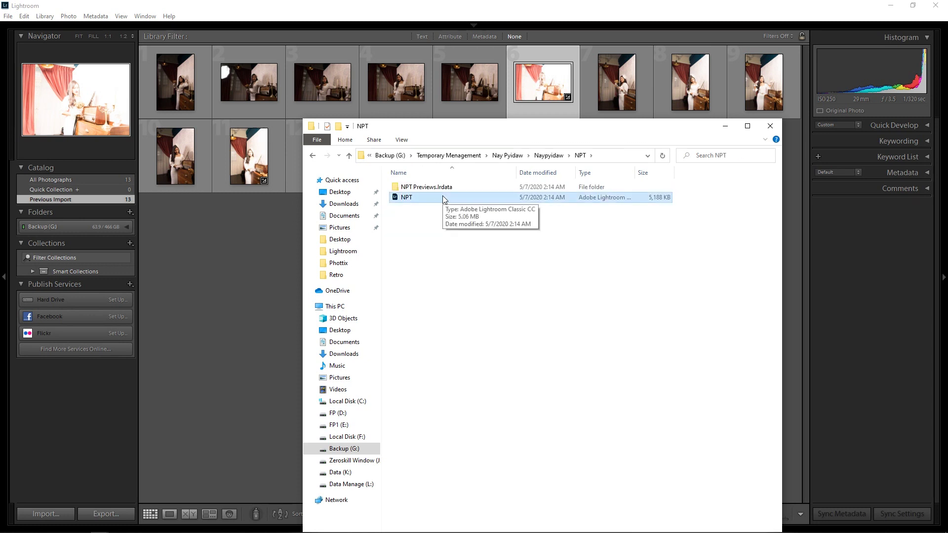